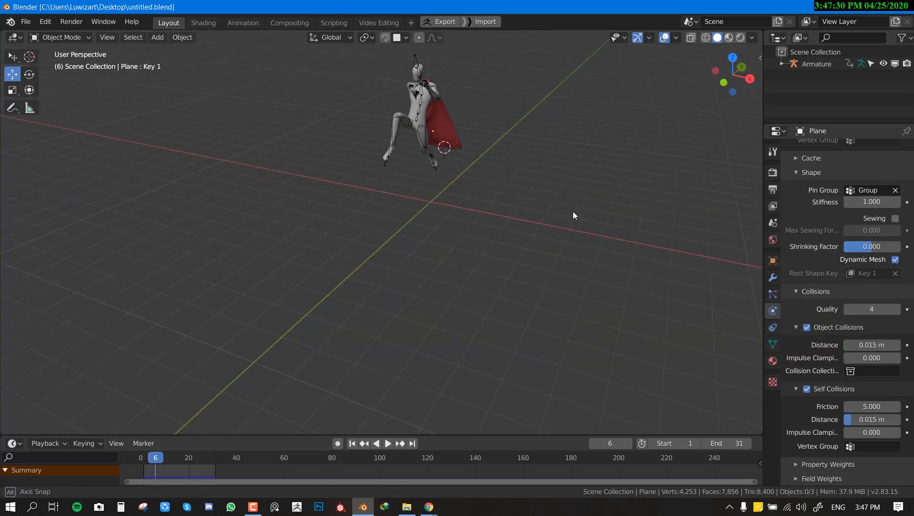
Step: Play the caped character's animation with viewport overlays hidden, view it from several sides, and return to frame 1 with overlays shown
middle_click_drag(572, 211, 528, 252)
key("space")
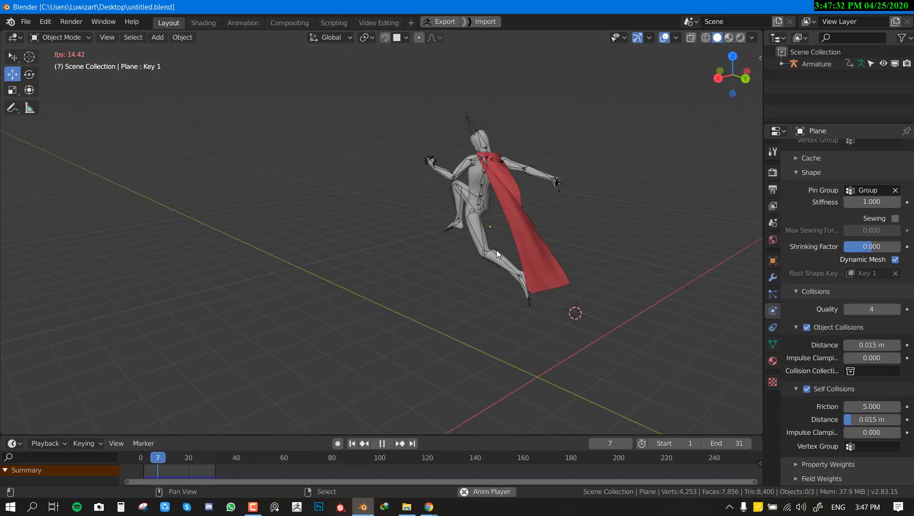
key("shift+alt+z")
middle_click_drag(613, 225, 588, 259)
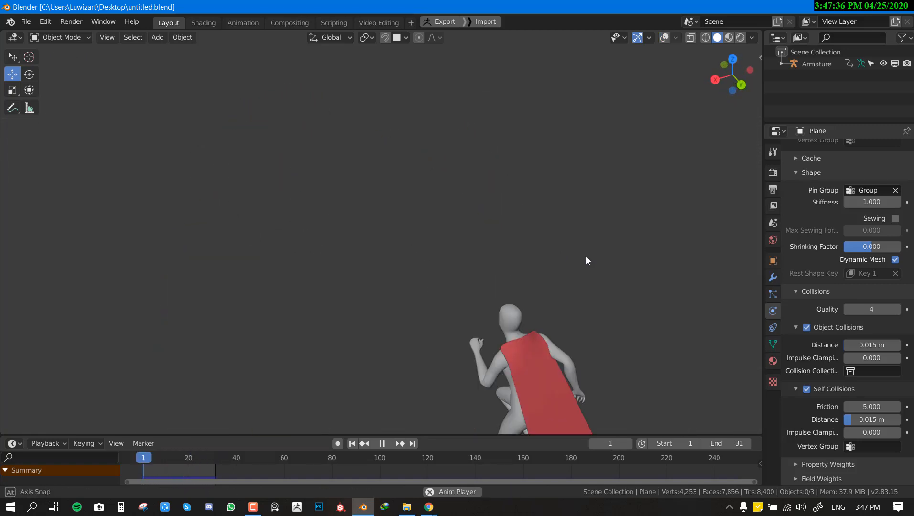
key("space")
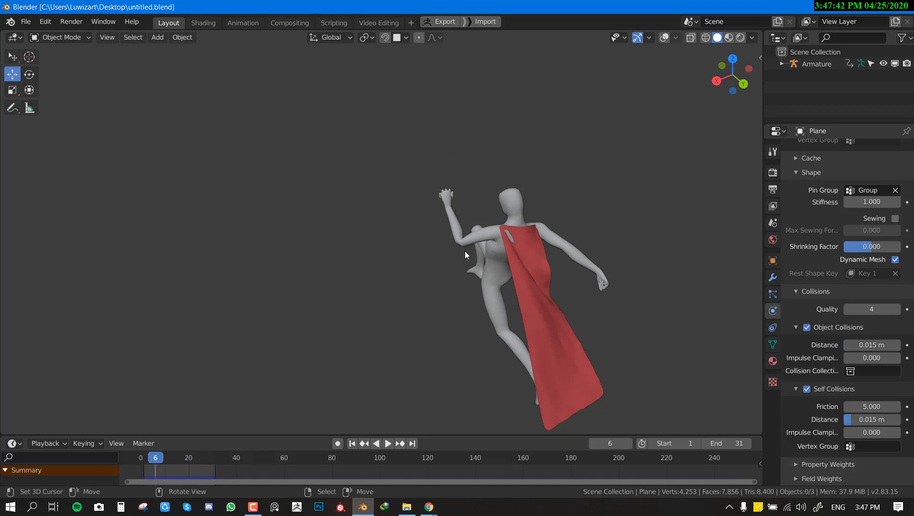
key("space")
middle_click_drag(439, 203, 525, 235)
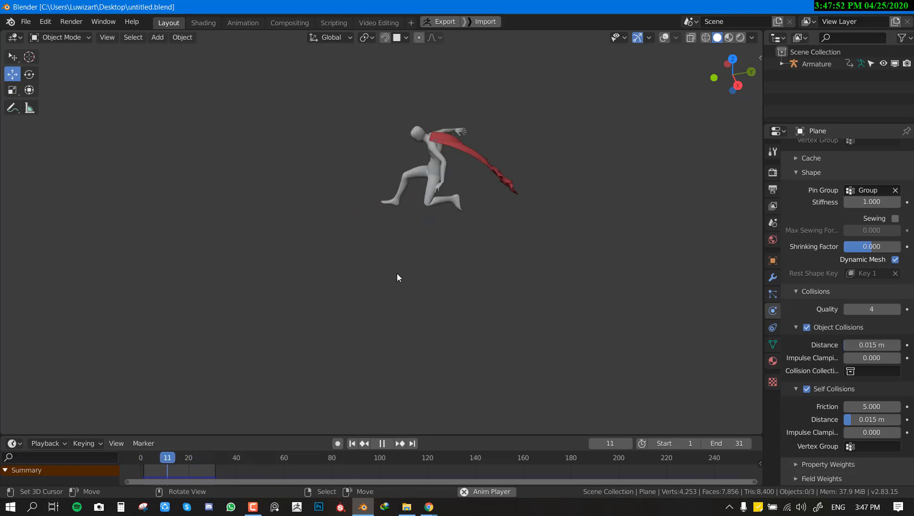
key("space")
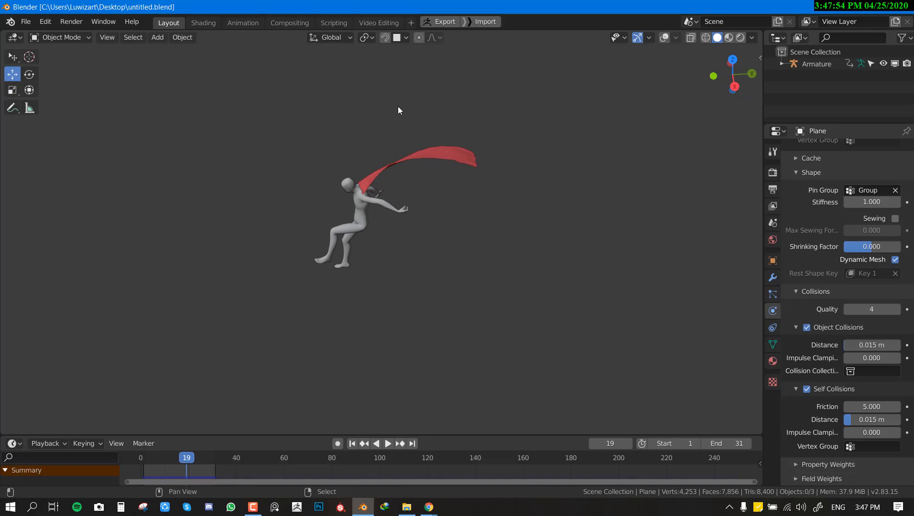
key("shift+Left")
key("shift+alt+z")
Step: Reset the armature to its T-pose on frame 1 in Pose Mode, and return to Object Mode with it deselected
left_click(517, 191)
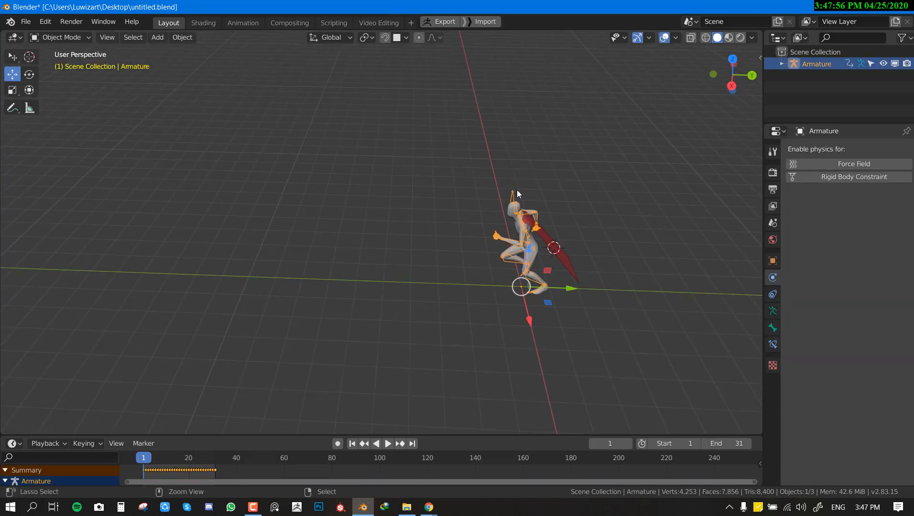
key("ctrl+Tab")
middle_click_drag(526, 217, 510, 235)
key("ctrl+Tab")
left_click(537, 230)
scroll(510, 234, "up", 3)
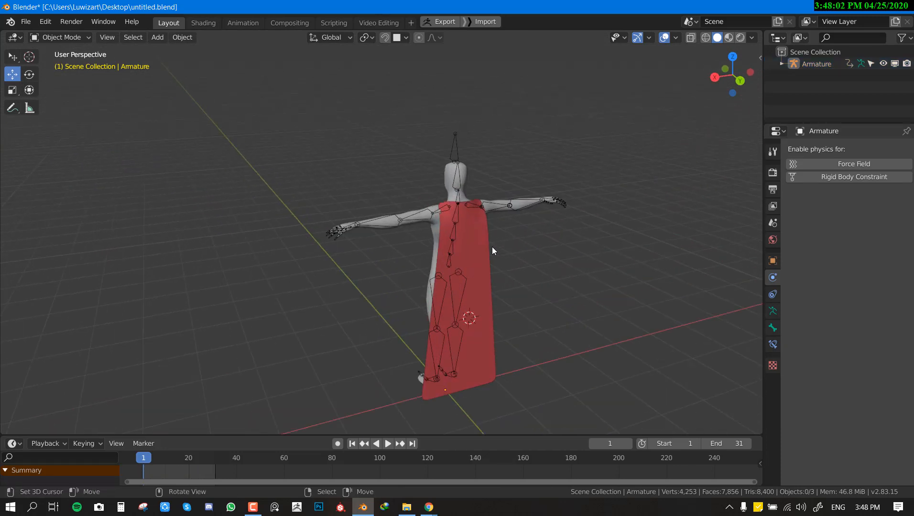
Step: Clear the parent of the red cape plane and remove its Cloth physics
left_click(483, 244)
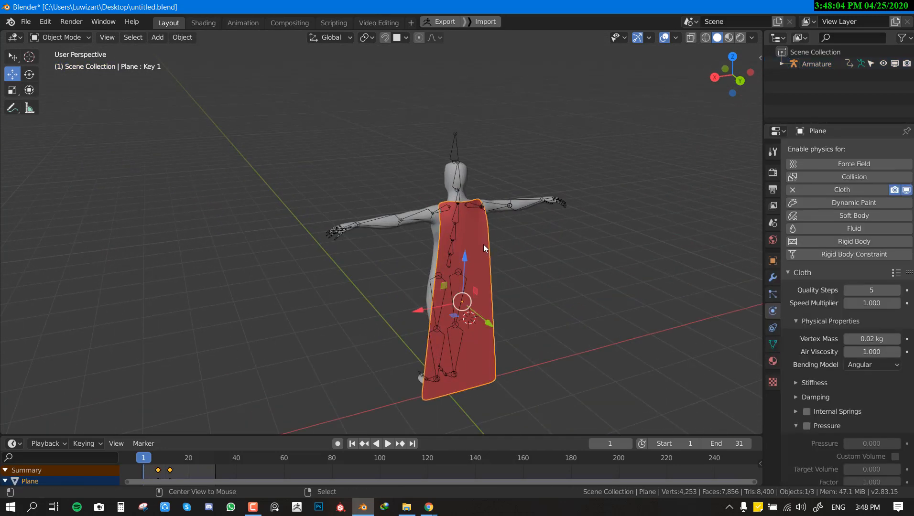
key("alt+p")
left_click(483, 244)
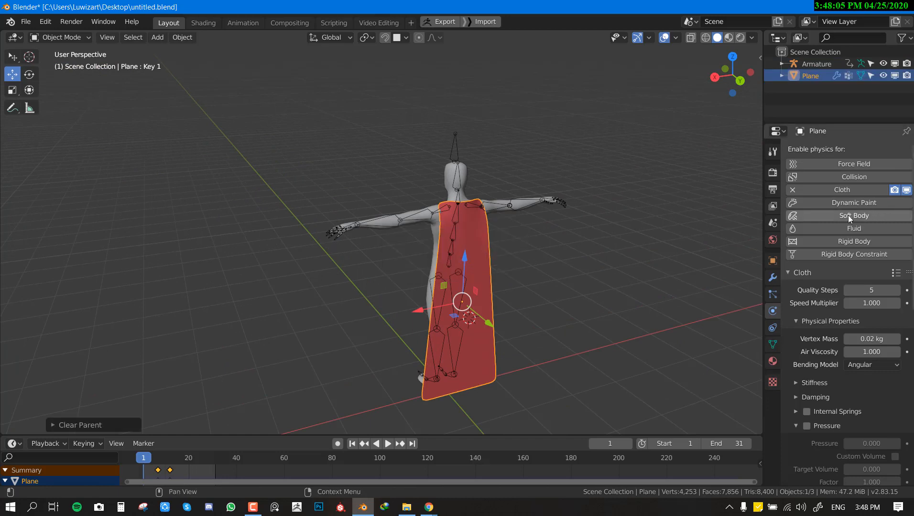
left_click(792, 190)
Step: Disable both the Basis and Key 1 shape keys of the cape
left_click(772, 277)
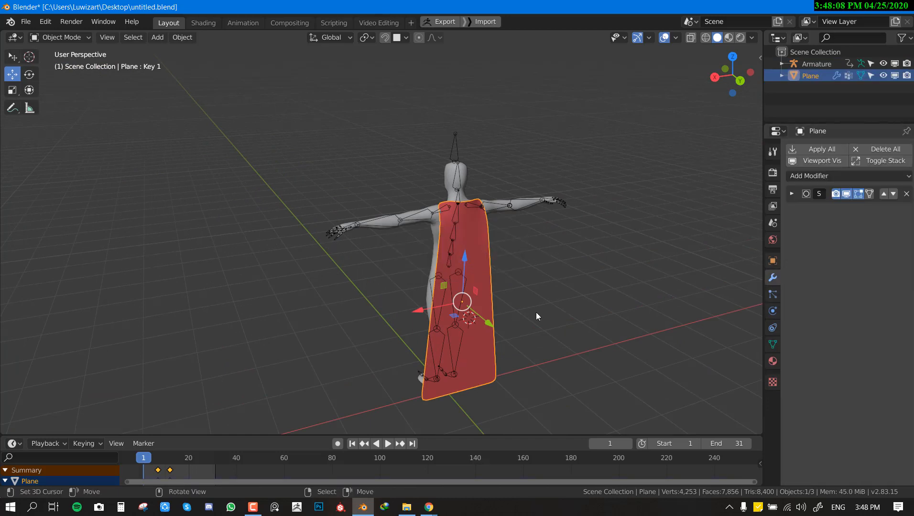
middle_click_drag(282, 357, 731, 396)
left_click(772, 344)
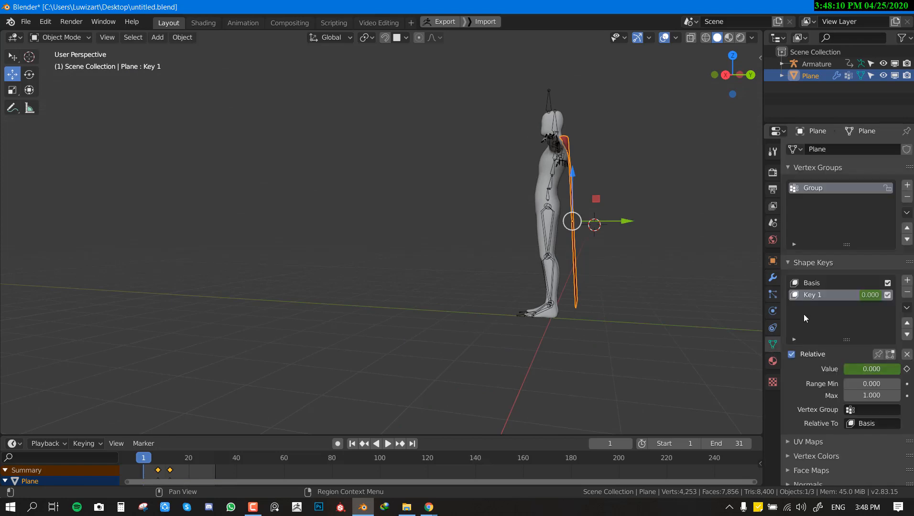
left_click(887, 295)
left_click(887, 283)
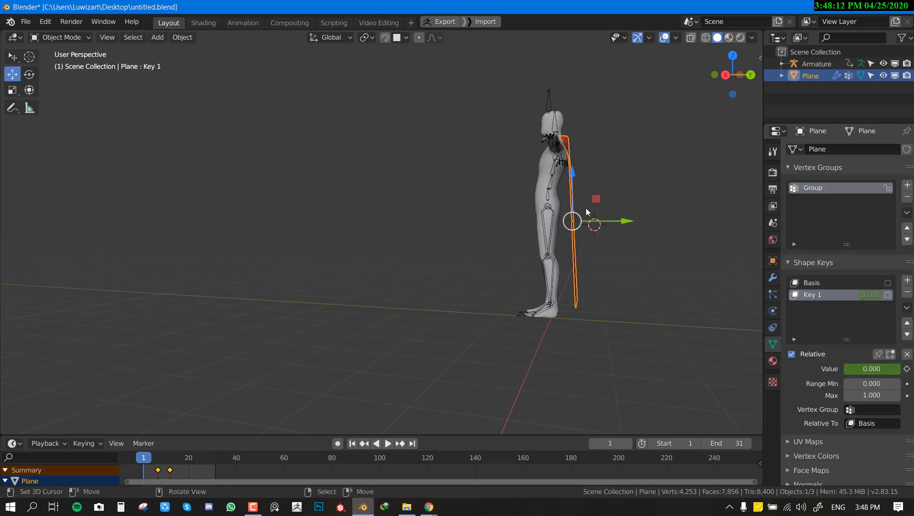
Step: Play the animation to check the cape's behaviour without a parent, and return to the T-pose on frame 1
middle_click_drag(586, 207, 431, 297)
left_click(556, 234)
key("space")
key("Escape")
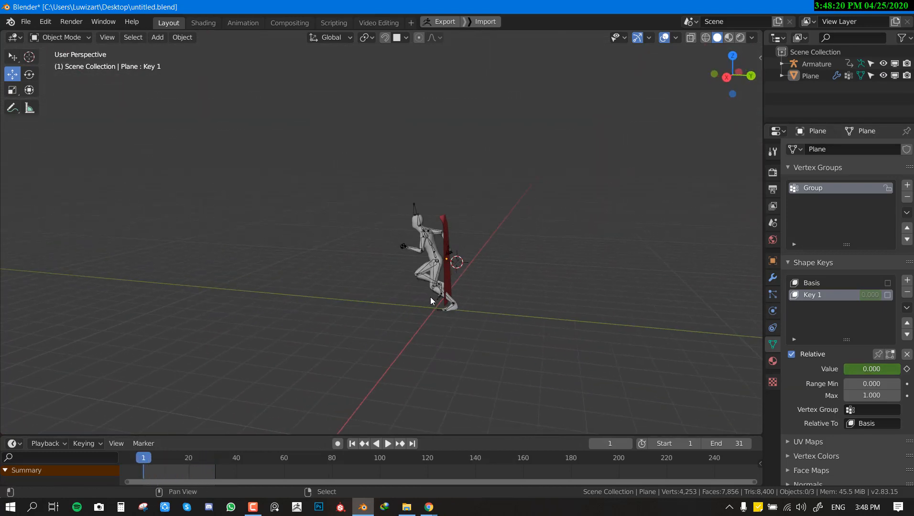
left_click(431, 297)
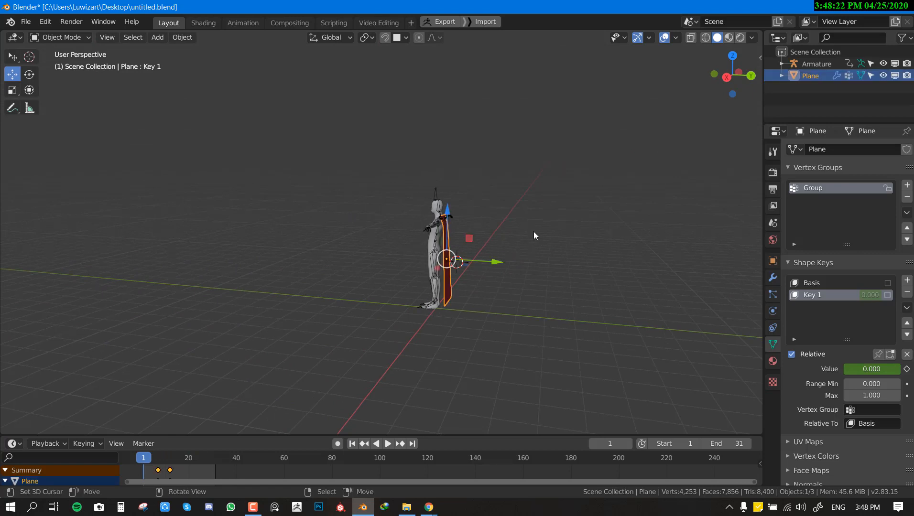
Step: Turn on the on-screen display of pressed keys and select the cape behind the character
left_click(760, 57)
left_click(720, 70)
middle_click_drag(516, 210, 446, 243)
scroll(450, 252, "up", 2)
key("alt+a")
scroll(447, 243, "up", 2)
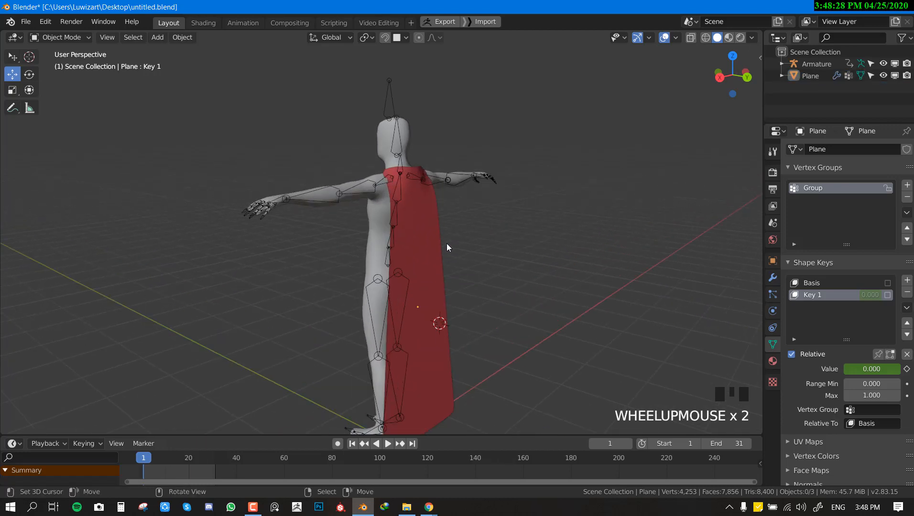
scroll(456, 254, "down", 1)
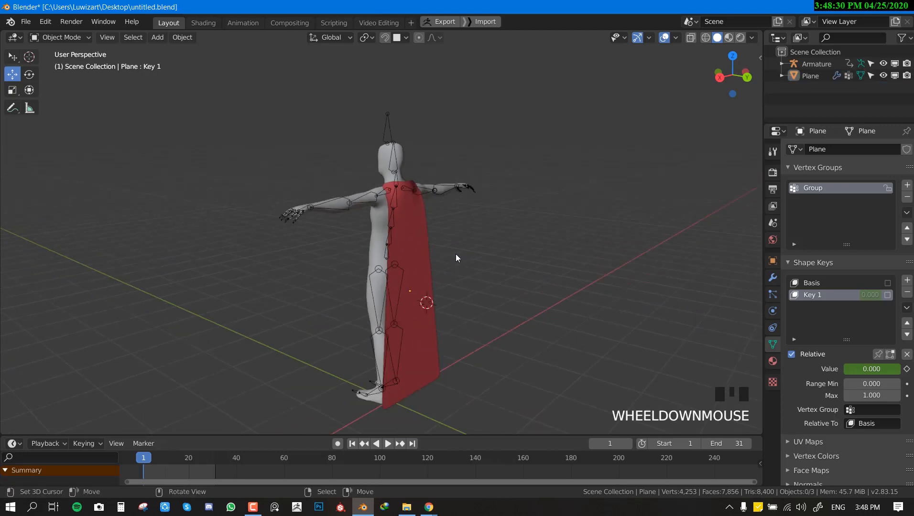
mouse_move(456, 254)
middle_mouse_down()
mouse_move(399, 302)
mouse_move(466, 260)
middle_mouse_up()
right_click(467, 263)
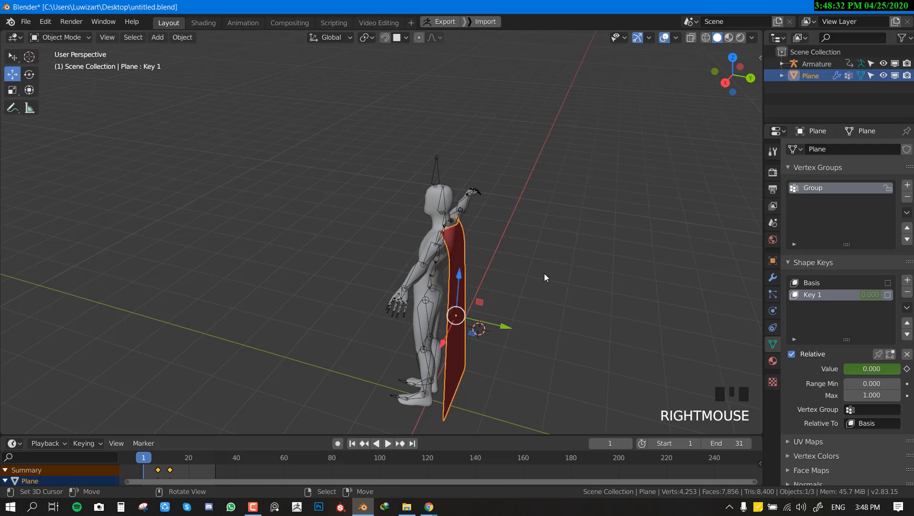
middle_click_drag(577, 256, 495, 250)
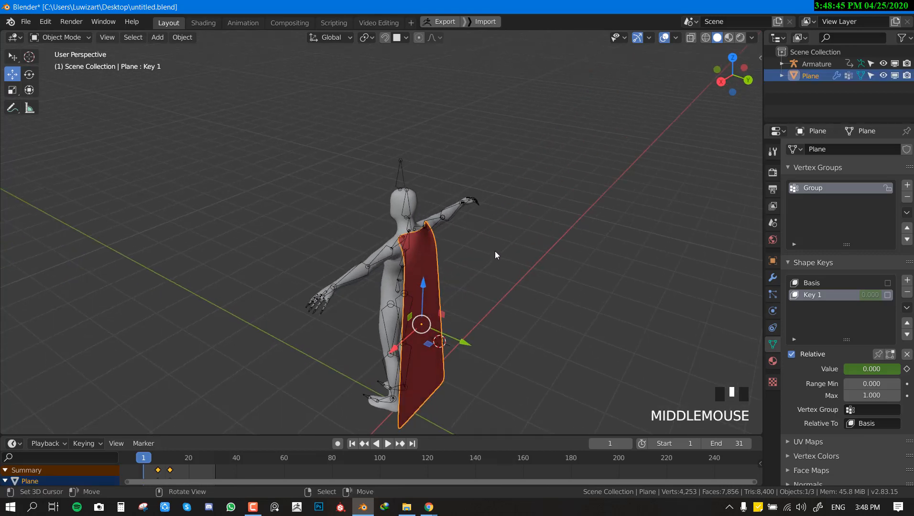
middle_click_drag(444, 268, 511, 200, "shift")
scroll(511, 200, "up", 2)
key("g")
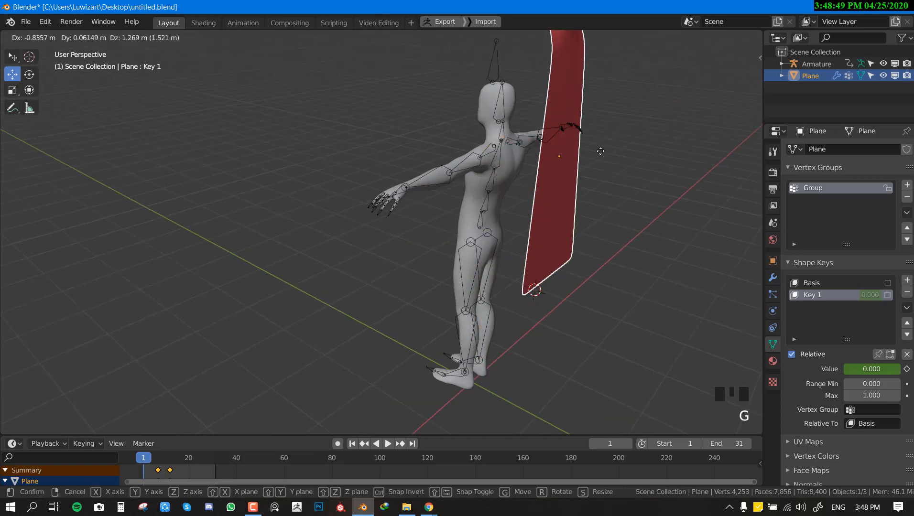
right_click(673, 170)
middle_click_drag(554, 235, 537, 220)
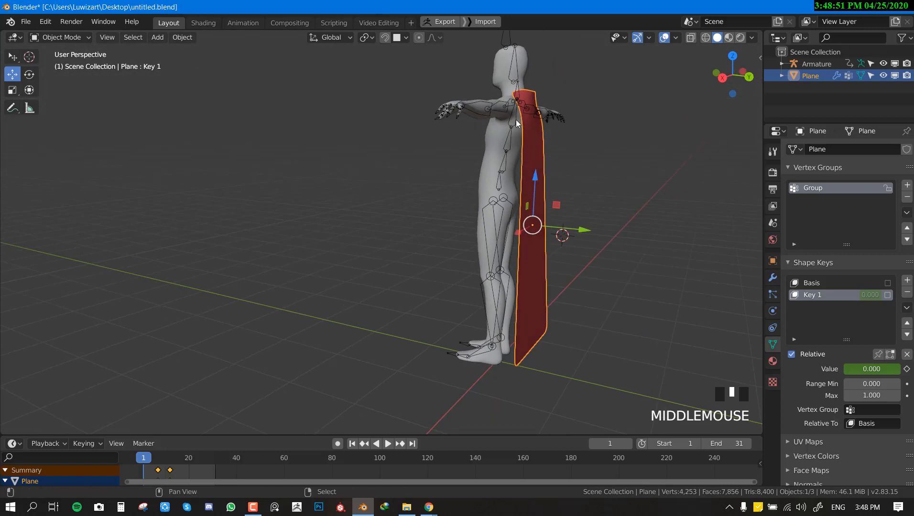
Step: Add the armature to the selection, enter Pose Mode and select only the upper spine bone mixamorig:Spine2
middle_click_drag(512, 120, 508, 173, "shift")
right_click(511, 183, "shift")
key("ctrl+Tab")
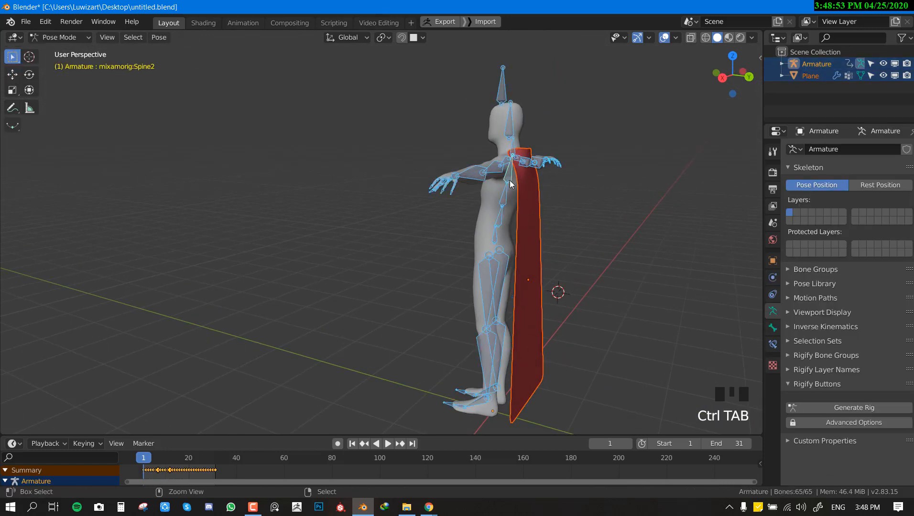
key("alt+a")
middle_click_drag(510, 182, 510, 231)
scroll(580, 199, "up", 2)
right_click(508, 224)
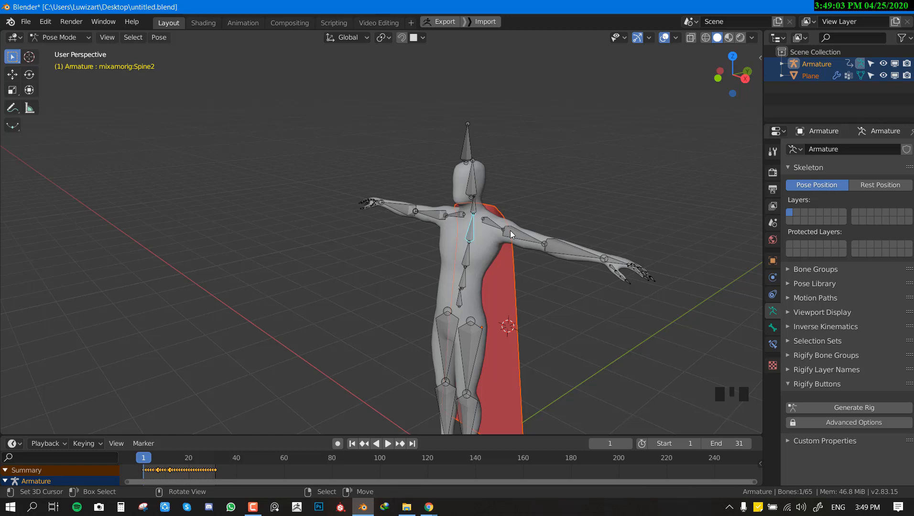
Step: Parent the cape to the mixamorig:Spine2 bone with the Bone option, and return to Object Mode with everything deselected
middle_click_drag(510, 231, 471, 232)
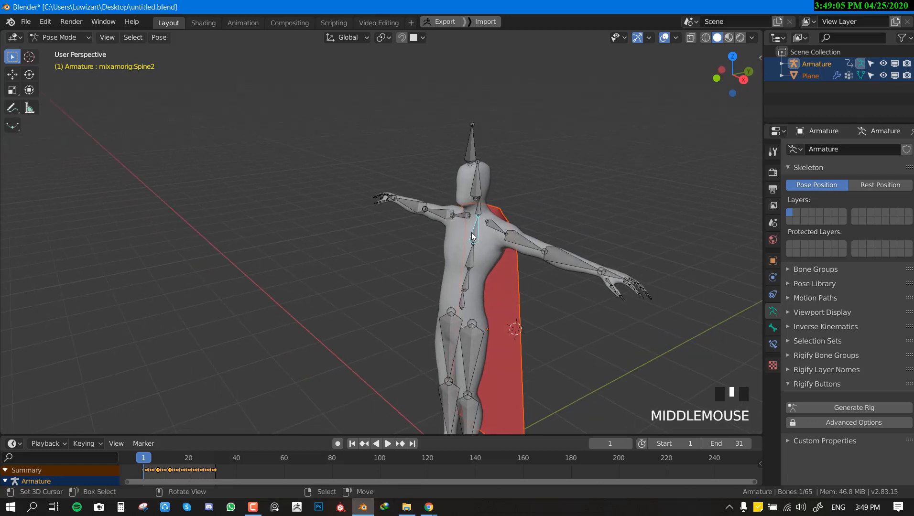
key("ctrl+p")
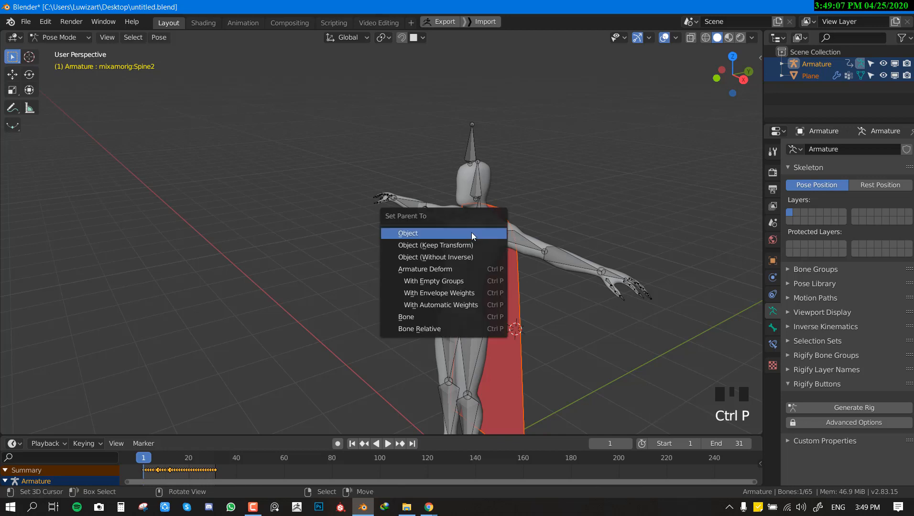
left_click(445, 318)
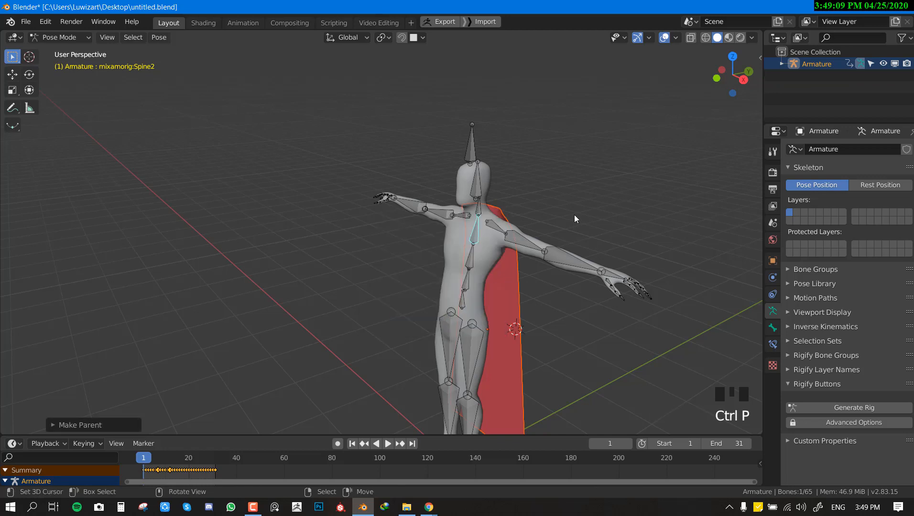
middle_click_drag(573, 215, 534, 207)
key("ctrl+Tab")
key("alt+a")
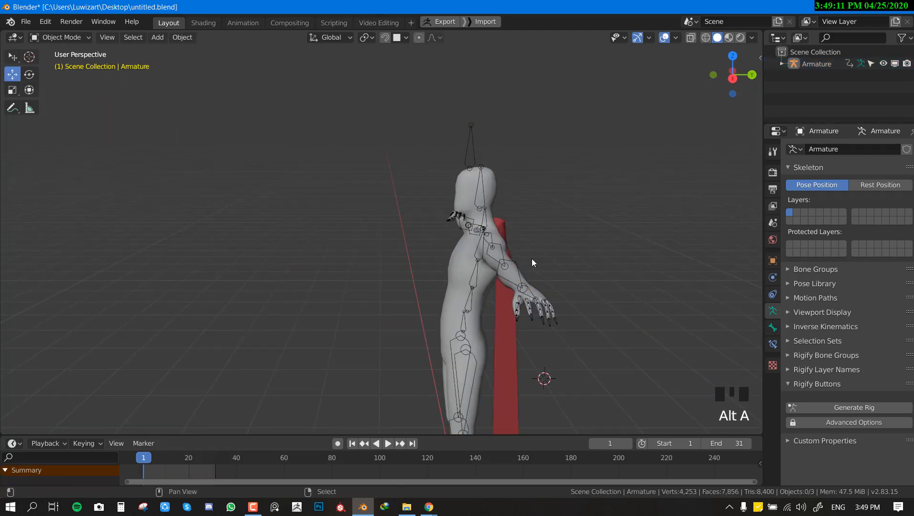
Step: Play the animation to check that the cape follows the character's upper back, and return to frame 1
scroll(531, 259, "down", 5)
key("shift+space")
scroll(531, 262, "down", 3)
middle_click_drag(528, 263, 410, 265)
scroll(457, 277, "up", 2)
scroll(410, 265, "up", 3)
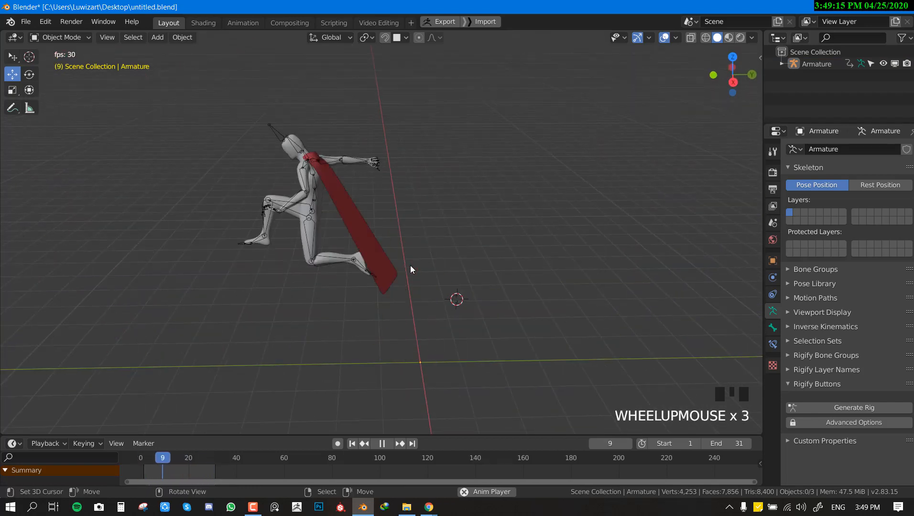
scroll(411, 266, "down", 5)
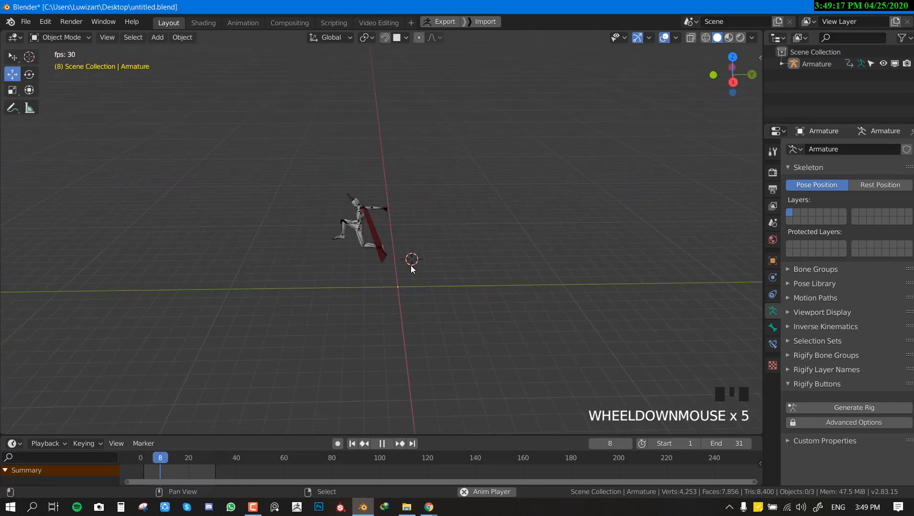
key("shift+Left")
Step: Select the cape and enable Cloth physics on it
scroll(482, 281, "up", 3)
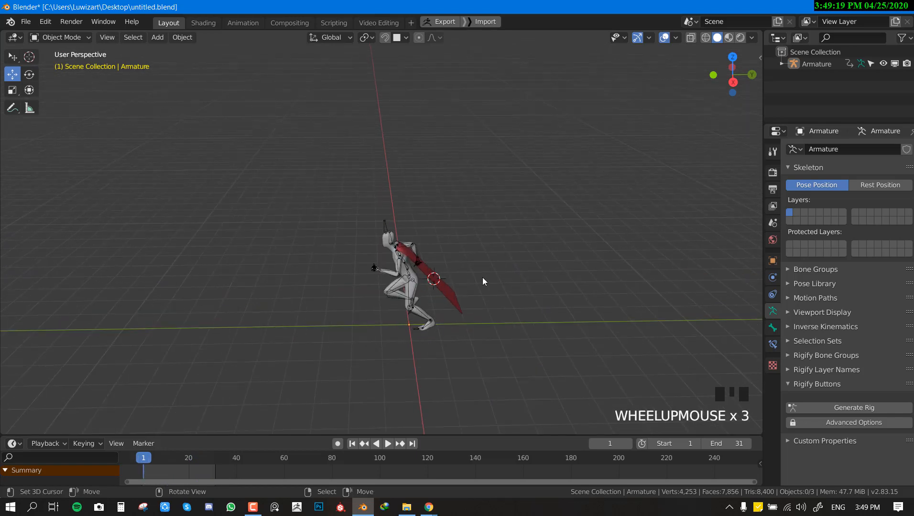
right_click(460, 293)
scroll(669, 278, "up", 2)
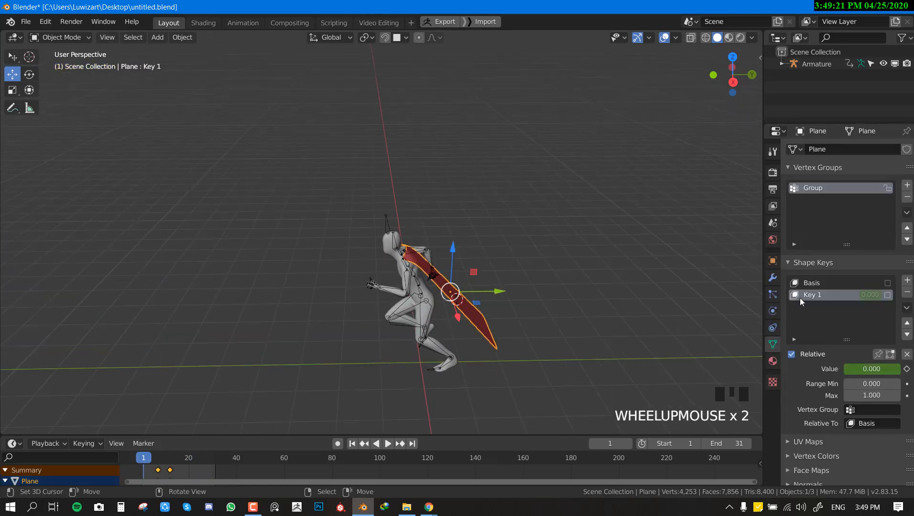
left_click(778, 310)
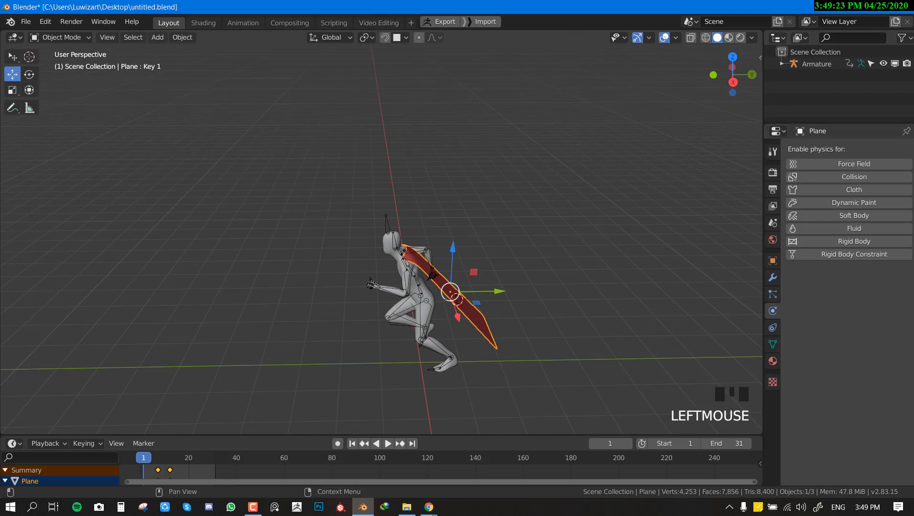
left_click(860, 192)
Step: Play the cloth simulation on the cape without pinning, and return to frame 1
middle_click_drag(509, 296, 444, 298)
key("shift+Left")
key("shift+space")
scroll(444, 298, "up", 2)
key("shift+space")
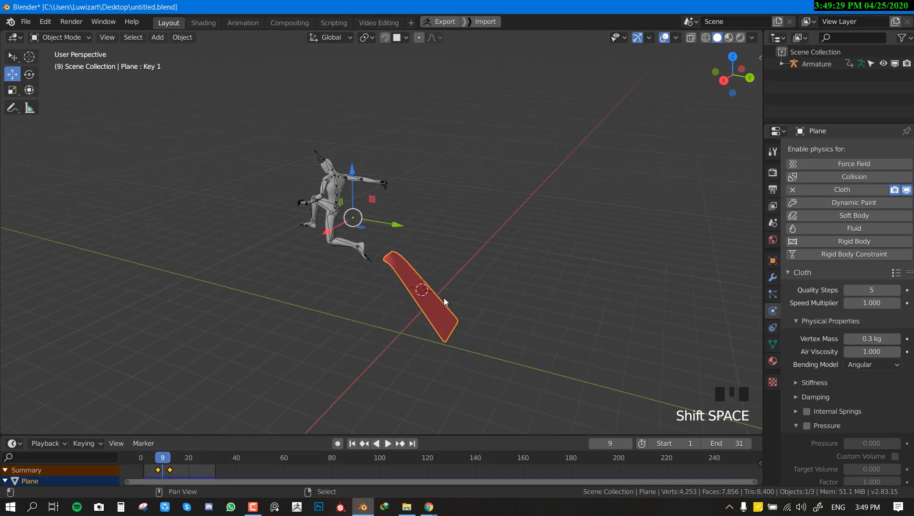
key("shift+Left")
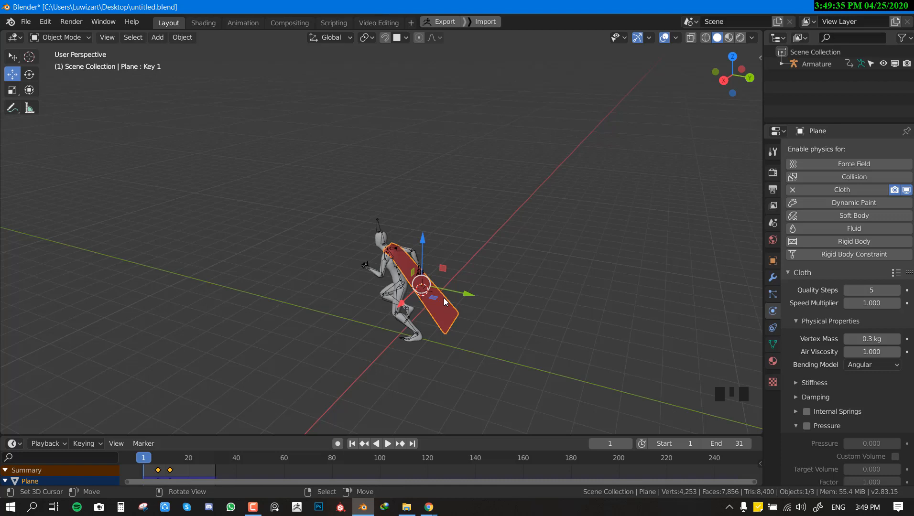
Step: Disable the armature in the viewport so only the character mesh and the cape are shown
left_click(892, 64)
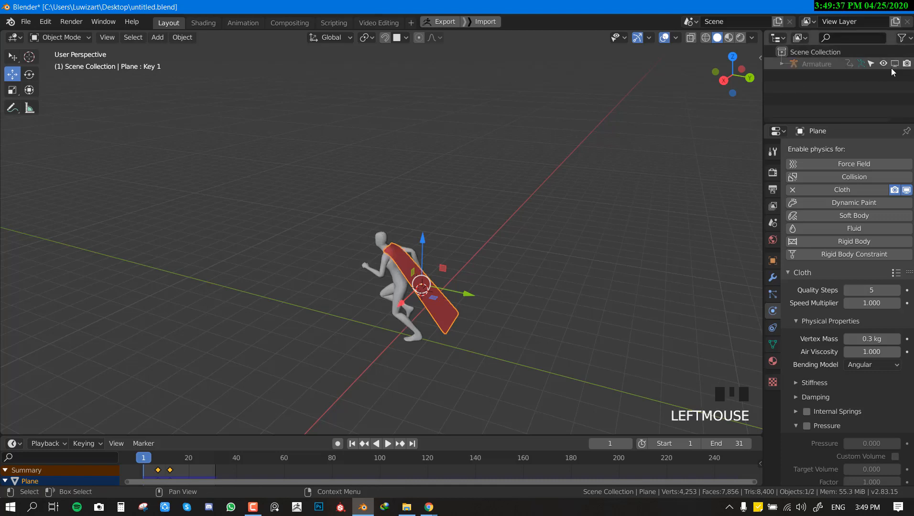
scroll(274, 308, "up", 4)
middle_click_drag(274, 308, 404, 288, "shift")
scroll(433, 288, "up", 1)
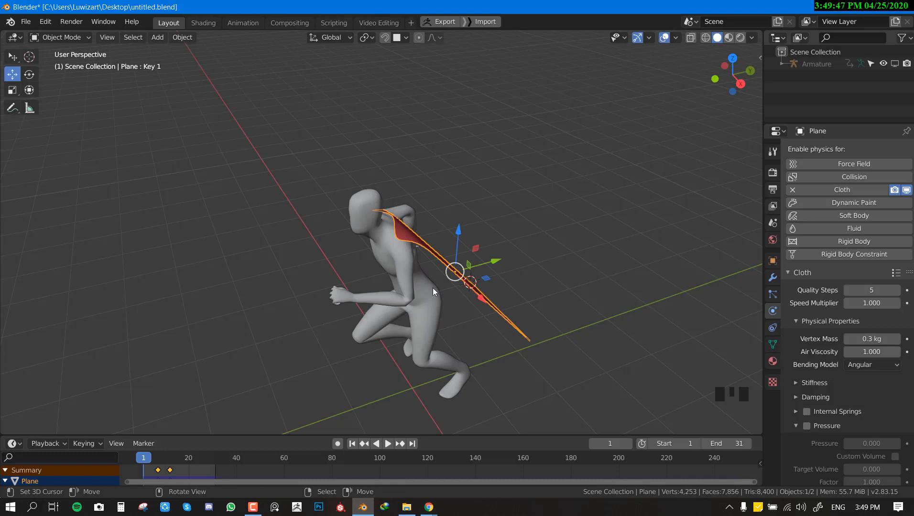
Step: Enter Edit Mode on the cape and select the four vertices at its two upper corners, two at each shoulder
scroll(393, 210, "up", 3)
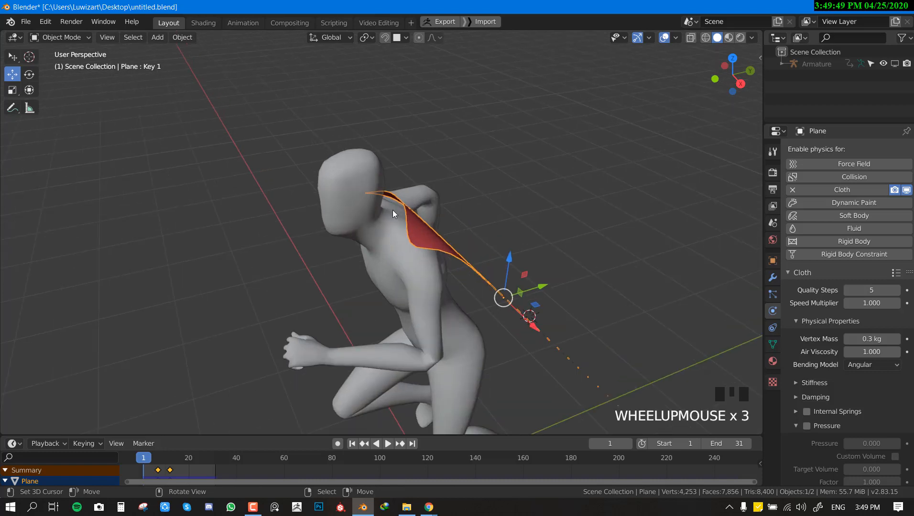
mouse_move(392, 209)
middle_mouse_down()
mouse_move(351, 213)
mouse_move(394, 212)
mouse_move(361, 219)
mouse_move(371, 228)
mouse_move(393, 222)
middle_mouse_up()
scroll(351, 212, "up", 2)
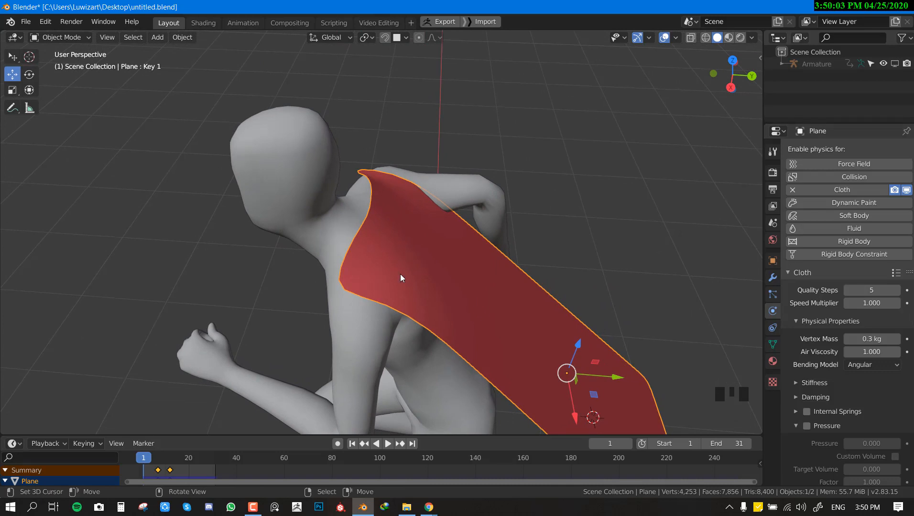
middle_click_drag(308, 235, 521, 203)
key("Tab")
right_click(344, 175)
right_click(376, 170, "shift")
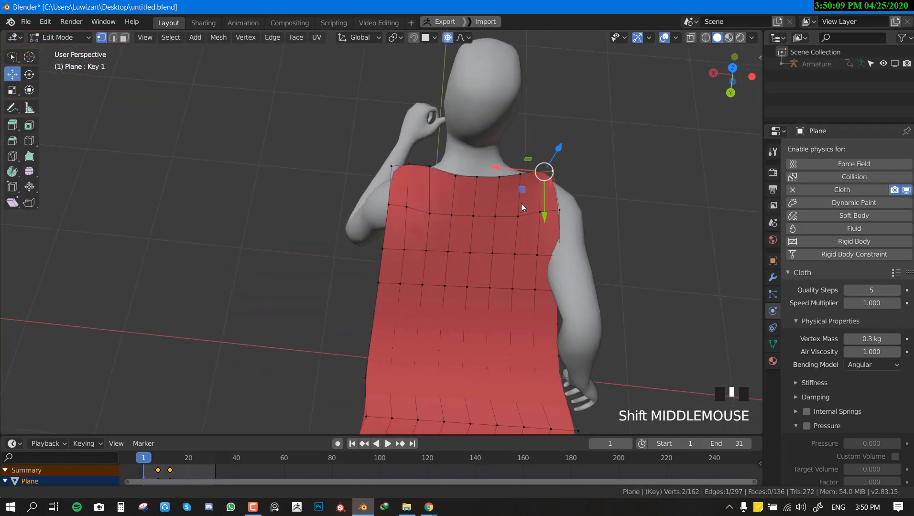
right_click(407, 164, "shift")
right_click(391, 165, "shift")
middle_click_drag(391, 166, 433, 159)
middle_click_drag(440, 251, 419, 247)
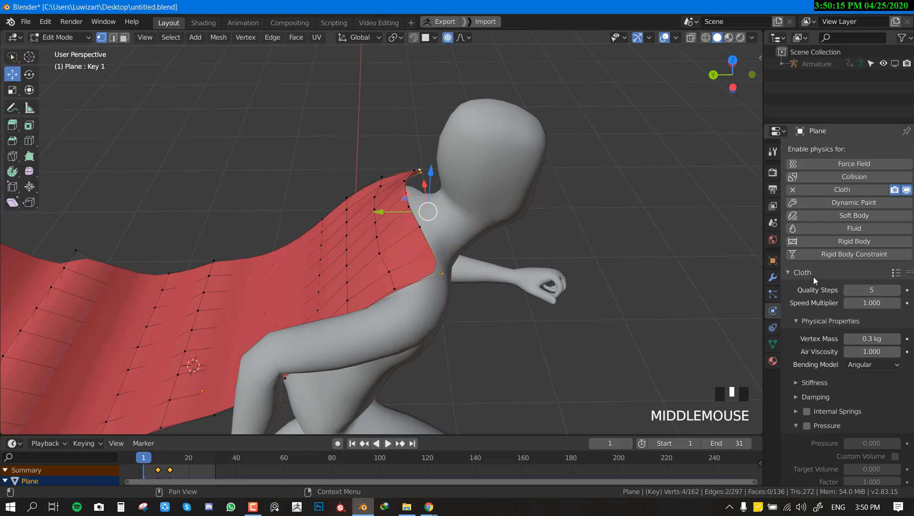
Step: Replace the cape's existing vertex group with a new one named "pin" and assign the selected corner vertices to it
left_click(773, 344)
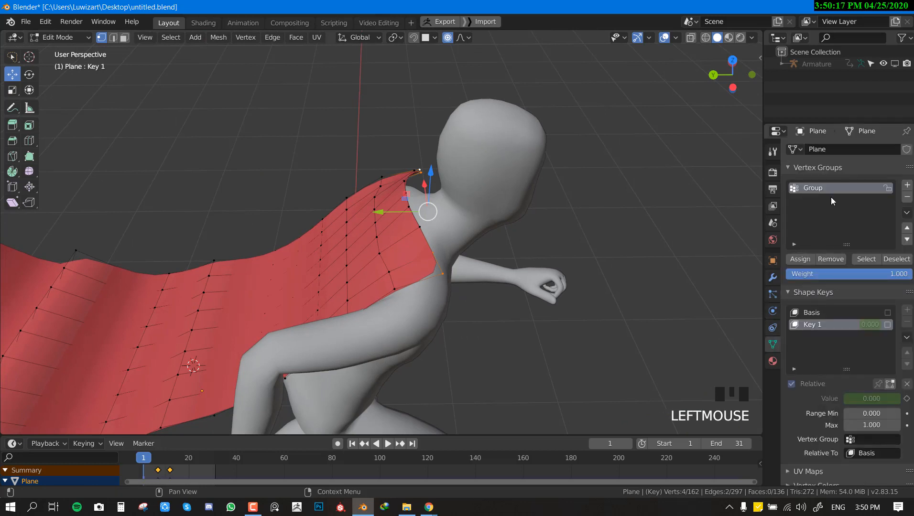
left_click(907, 196)
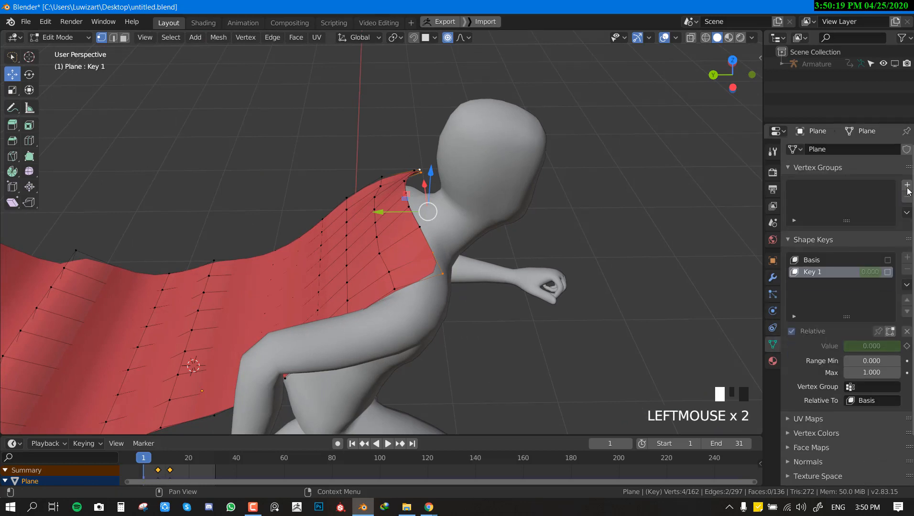
left_click(906, 186)
left_click(799, 258)
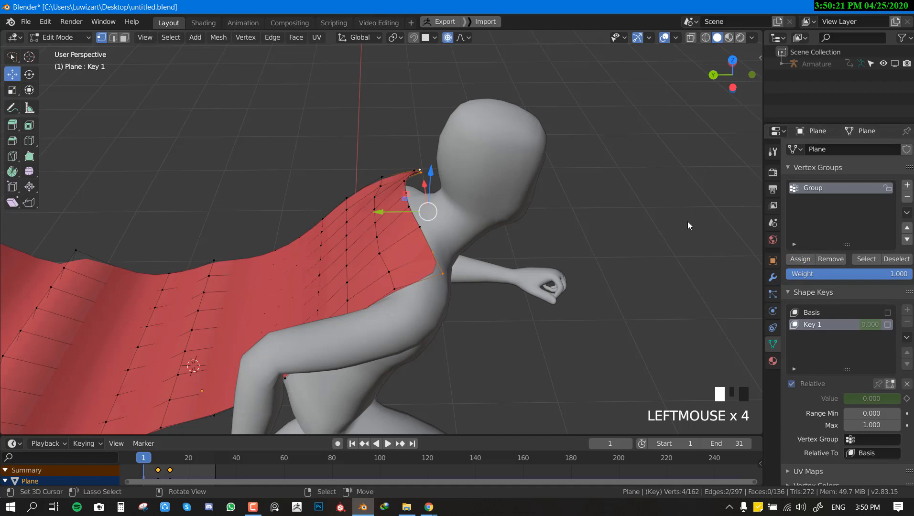
double_click(816, 188)
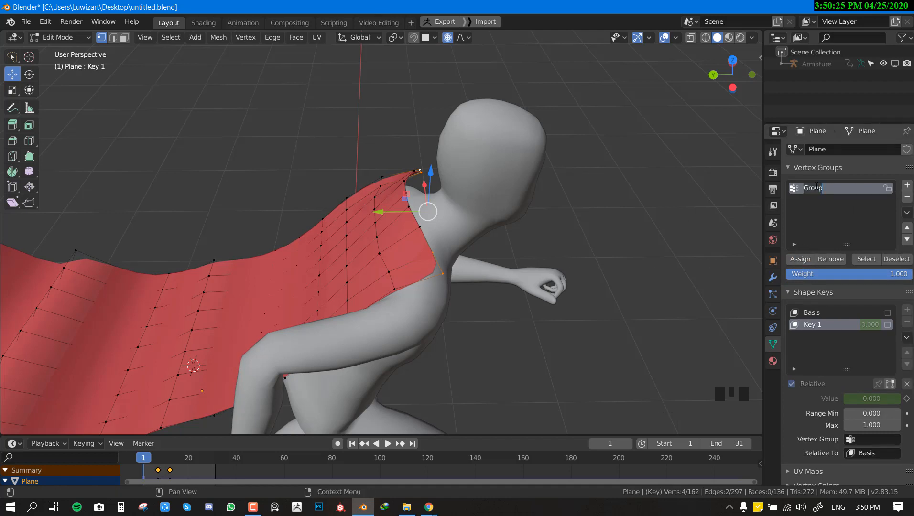
type("pin")
left_click(808, 263)
Step: Return the cape to Object Mode and save the file
key("Tab")
middle_click_drag(393, 220, 535, 248)
key("ctrl+s")
scroll(535, 249, "down", 2)
Step: Set "pin" as the Pin Group in the Shape settings of the cape's Cloth physics
left_click(772, 311)
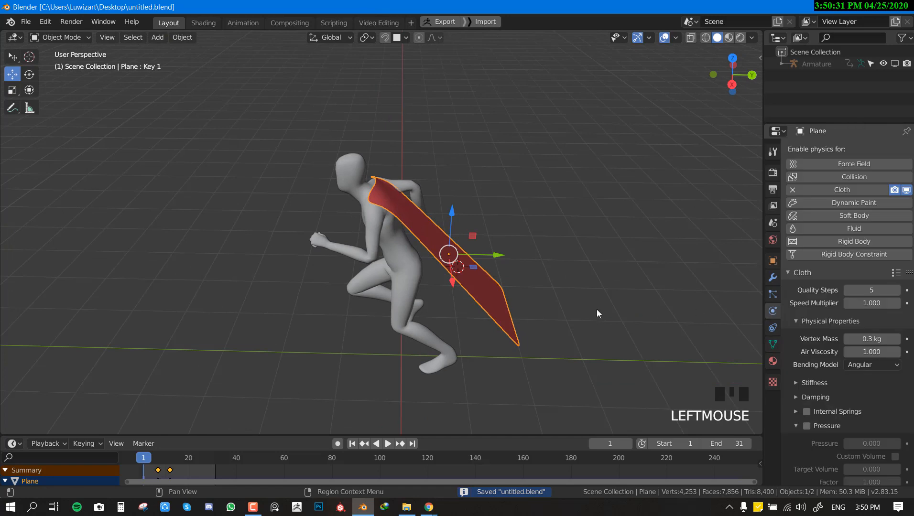
scroll(860, 368, "down", 4)
left_click(811, 305)
left_click(812, 305)
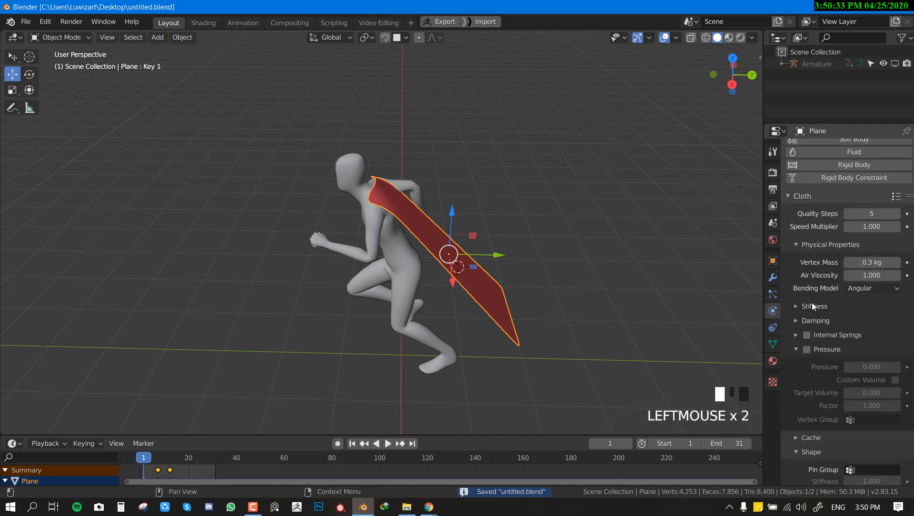
left_click(798, 355)
left_click(806, 247)
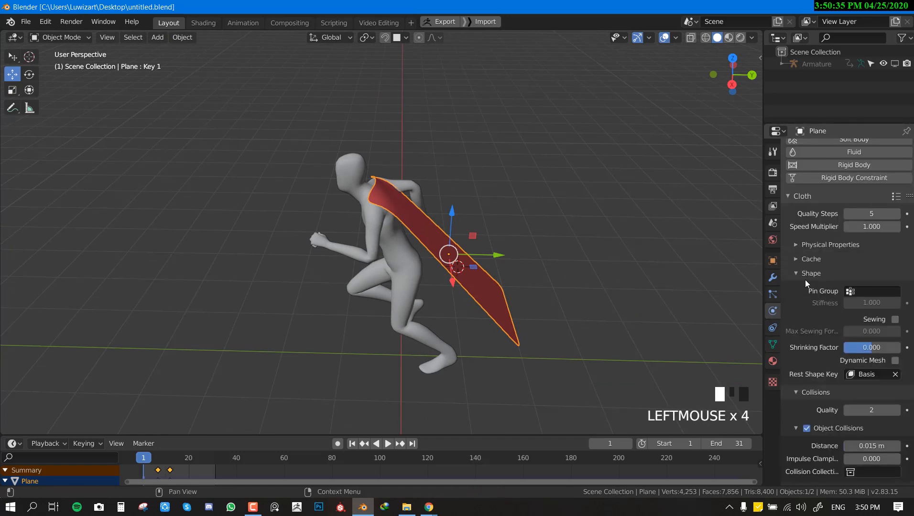
left_click(804, 279)
left_click(809, 290)
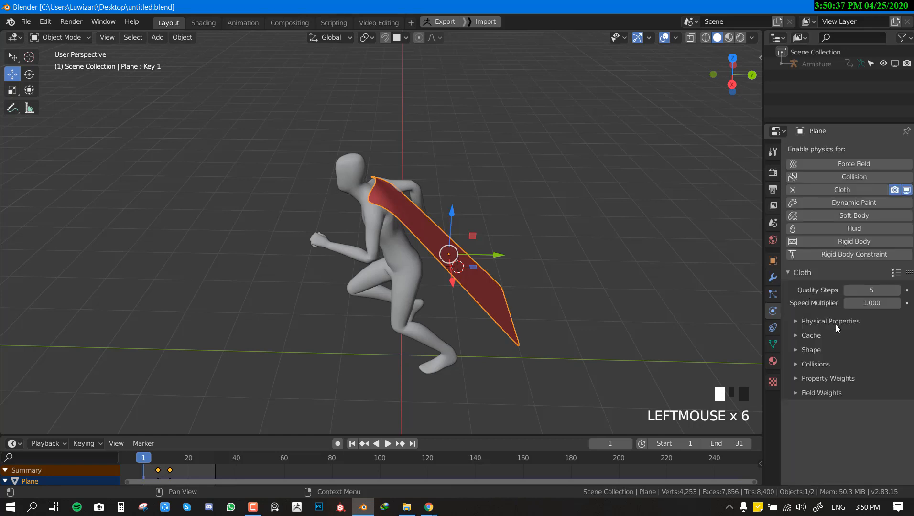
left_click(815, 352)
scroll(834, 339, "down", 3)
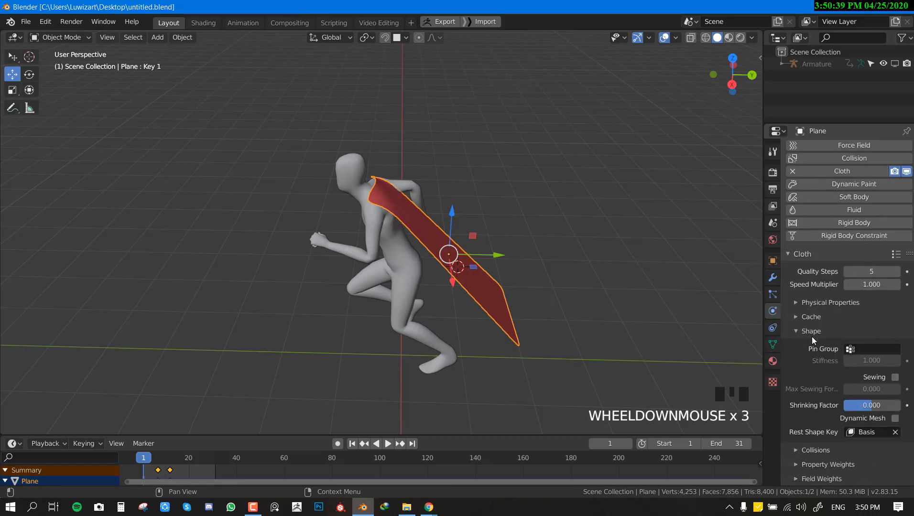
left_click(866, 350)
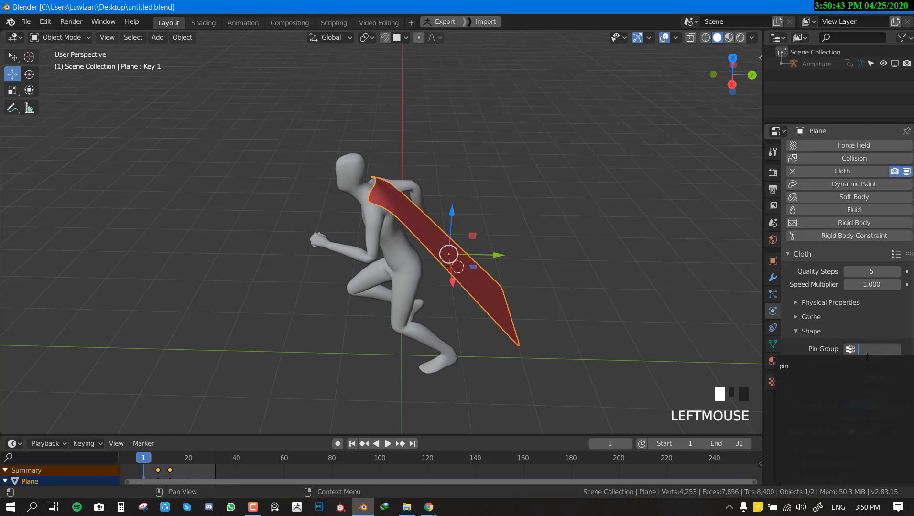
left_click(794, 367)
left_click(772, 344)
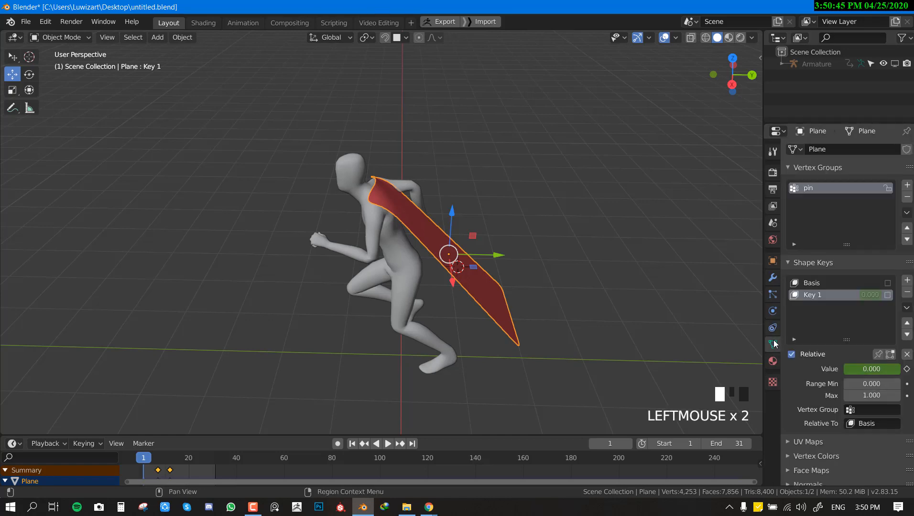
left_click(775, 316)
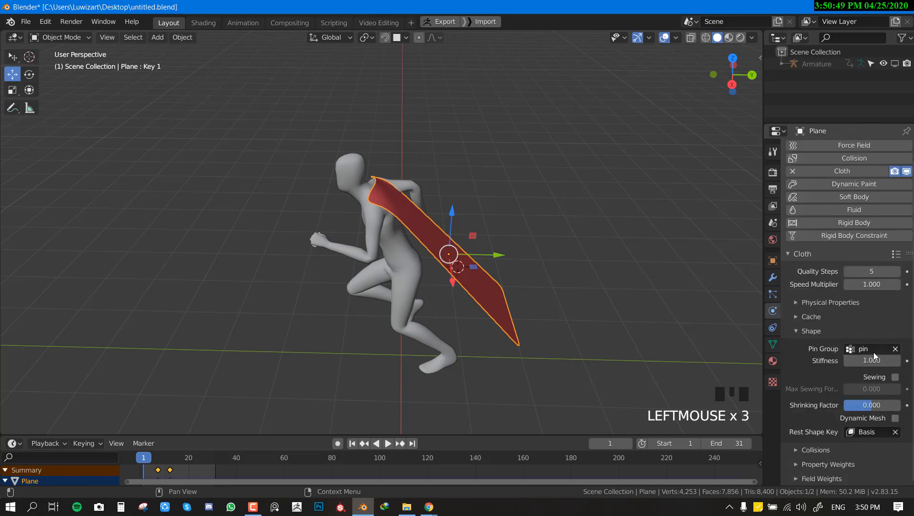
Step: Play the cloth simulation with the pinned cape and save the file with nothing selected
scroll(464, 330, "down", 2)
key("shift+space")
scroll(470, 330, "down", 6)
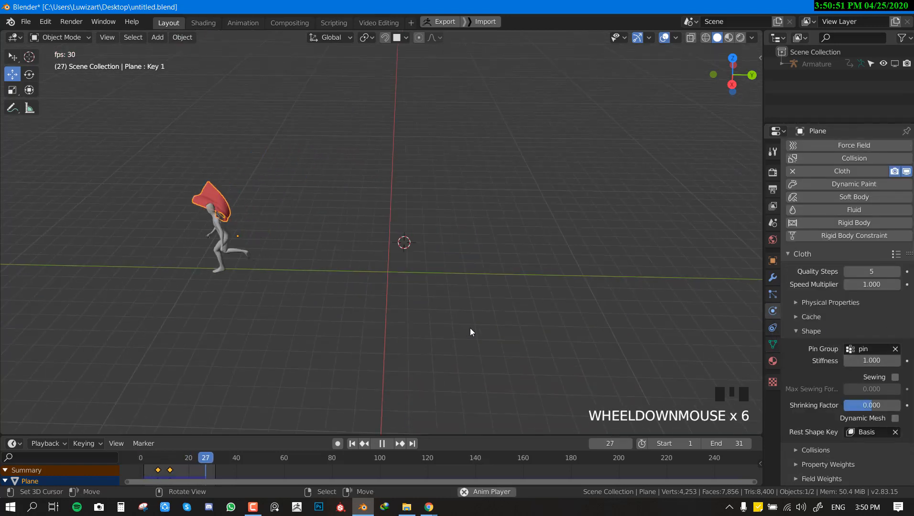
scroll(389, 321, "up", 3)
scroll(371, 323, "down", 3)
key("alt+a")
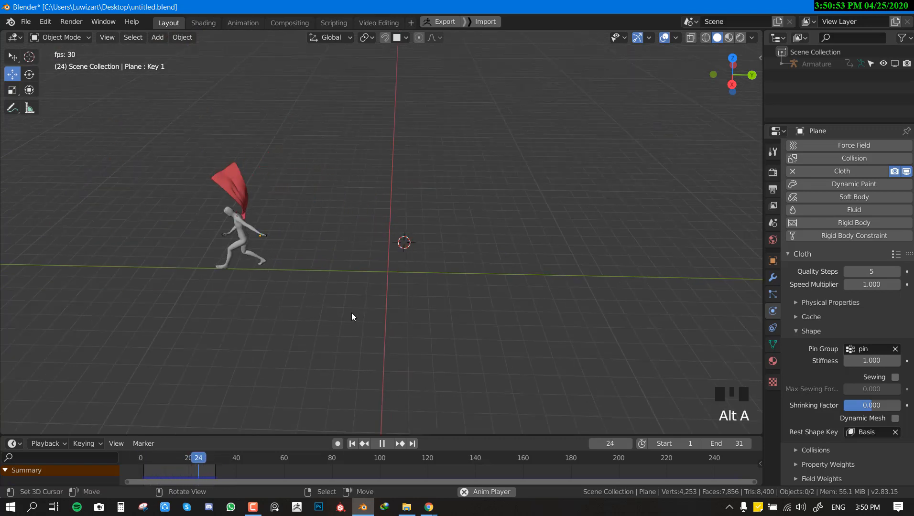
middle_click_drag(352, 317, 433, 302)
scroll(433, 303, "up", 1)
key("ctrl+s")
scroll(434, 303, "up", 3)
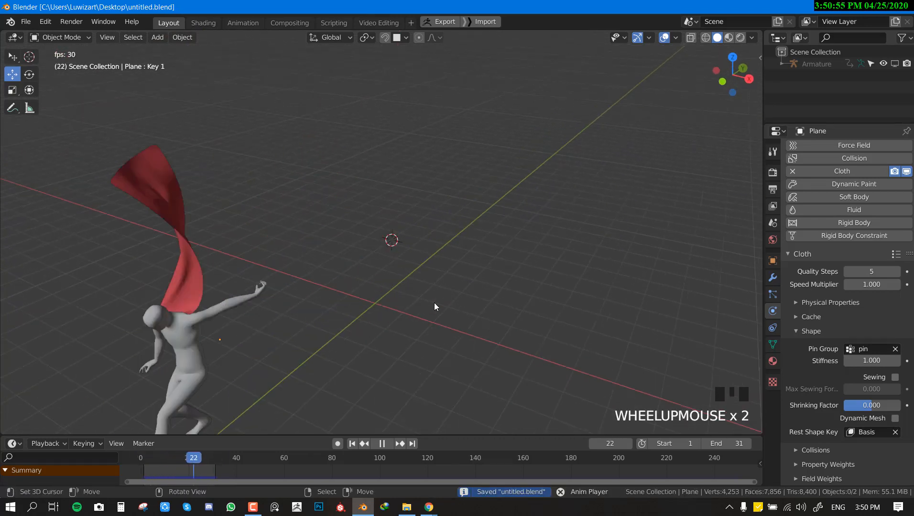
Step: Replay the animation to examine how the pinned cape moves behind the running character, and stop the playback
key("shift+space")
scroll(367, 305, "down", 3)
key("shift+space")
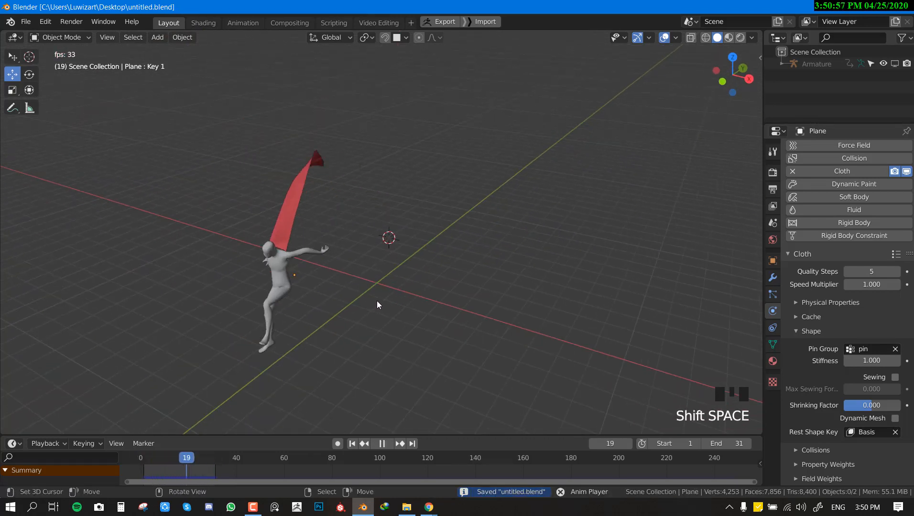
scroll(393, 284, "down", 2)
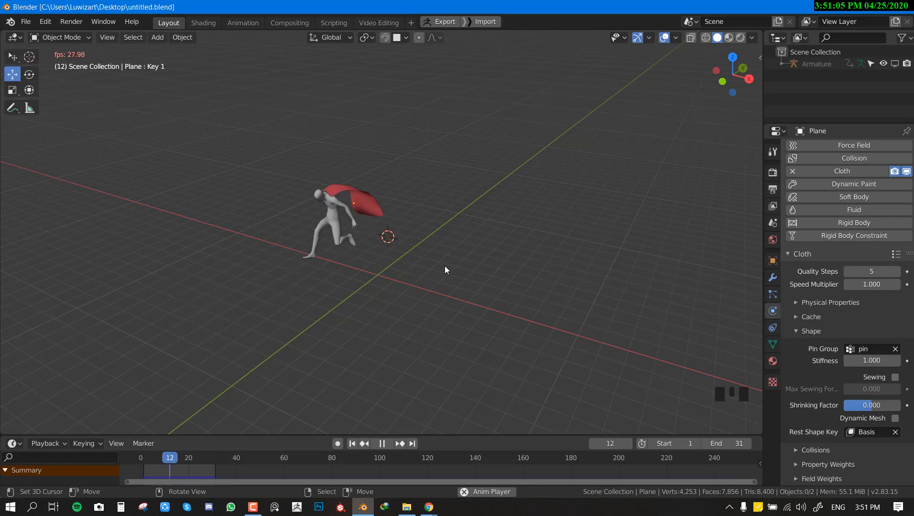
key("shift+space")
Step: Select the cape and set its cloth Vertex Mass to 0.05 kg
right_click(373, 217)
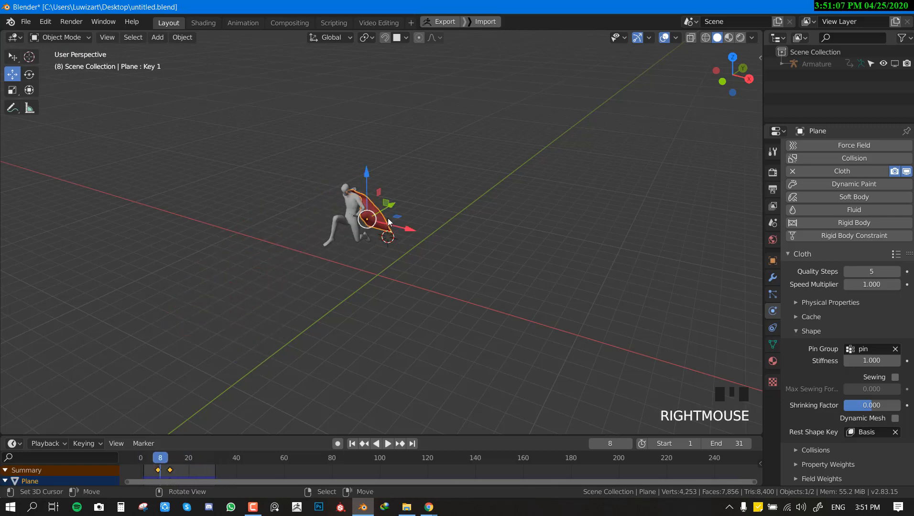
middle_click_drag(373, 217, 478, 258)
scroll(328, 217, "up", 2)
left_click(807, 331)
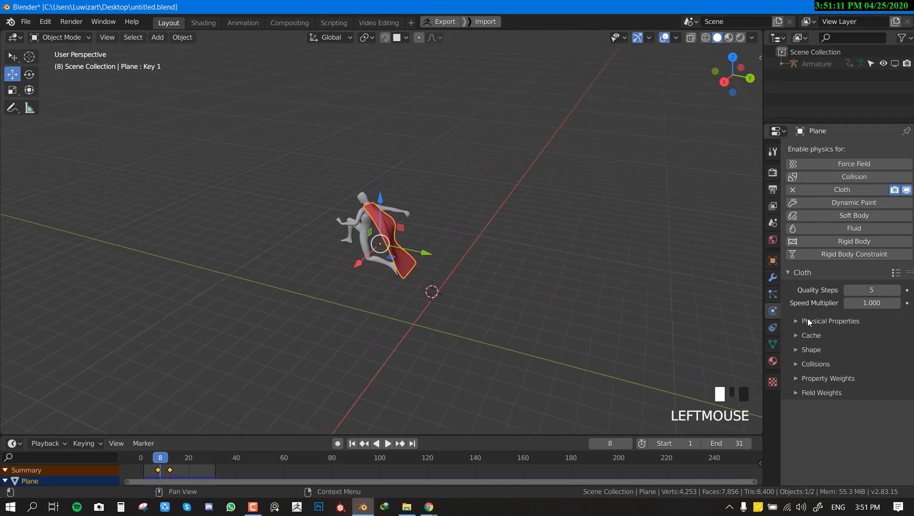
left_click(807, 320)
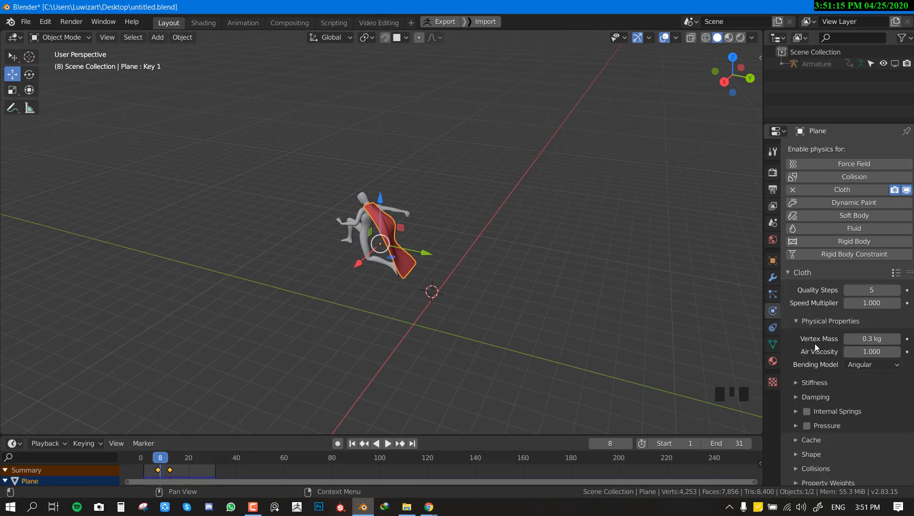
left_click(869, 339)
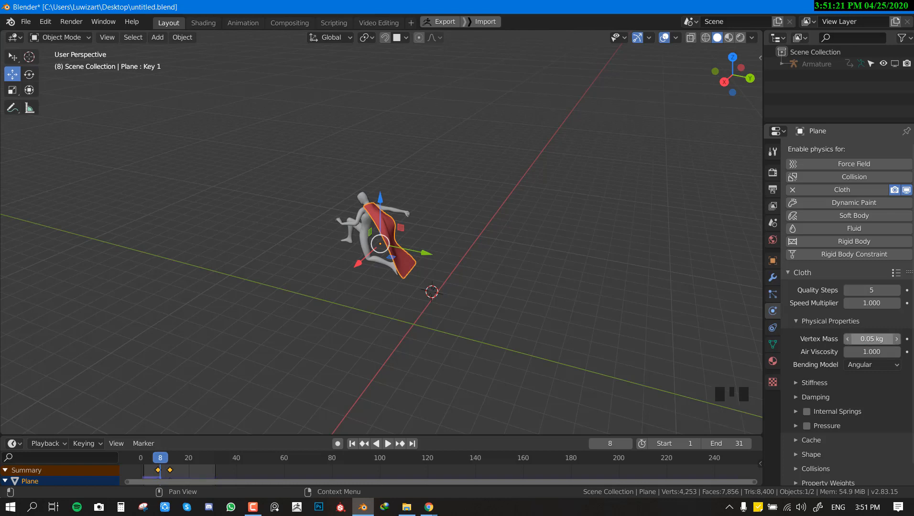
Step: Play the simulation from the start with nothing selected to check how the lighter cape behaves
key("space")
scroll(430, 320, "down", 2)
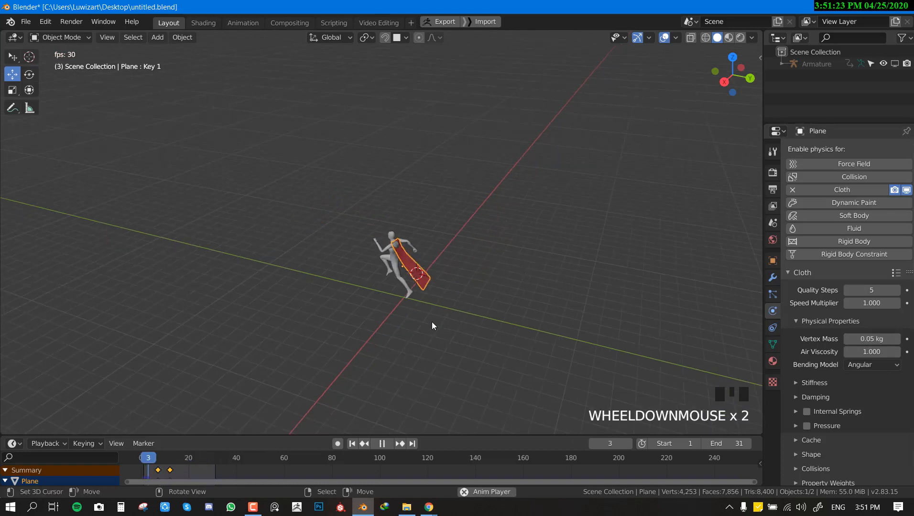
key("alt+a")
key("shift+Left")
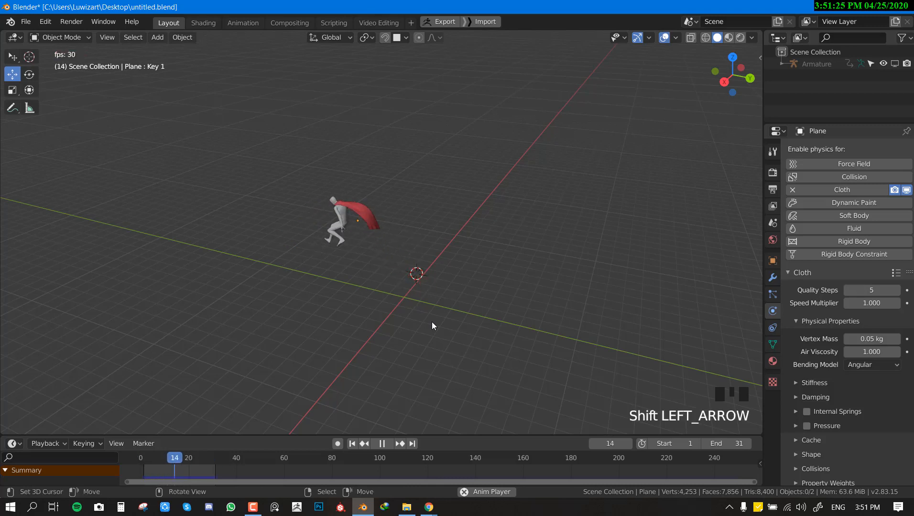
scroll(450, 297, "up", 3)
Step: Set the cape's cloth Vertex Mass to 0.001 kg
left_click(857, 340)
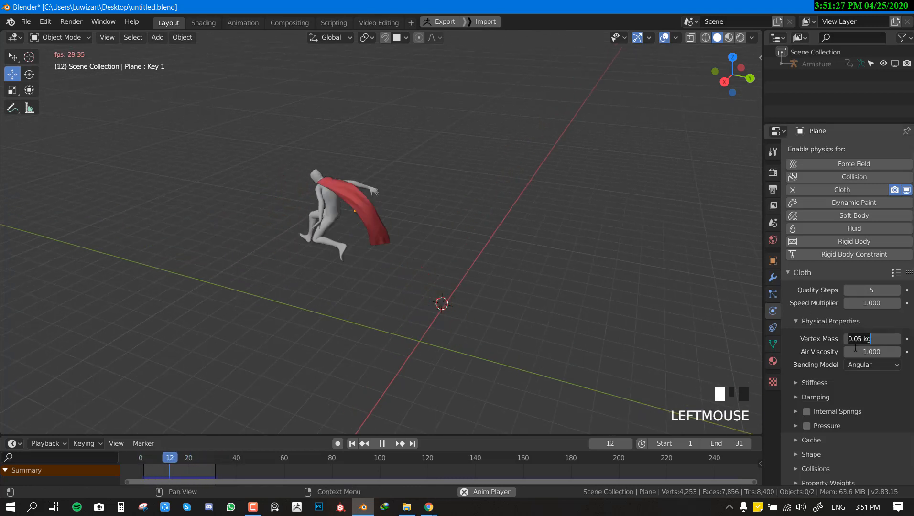
type("0.001")
key("Return")
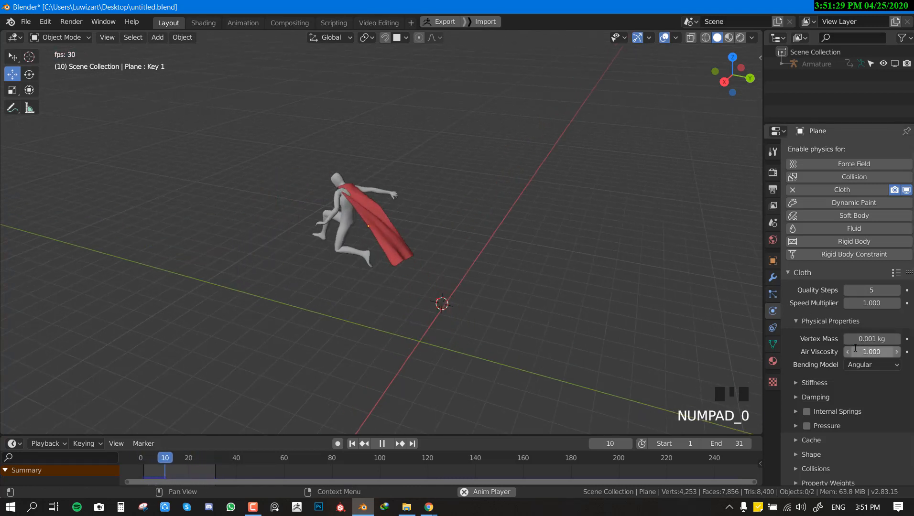
Step: Examine the running simulation from several sides with the new vertex mass, and stop the playback
middle_click_drag(341, 211, 433, 204)
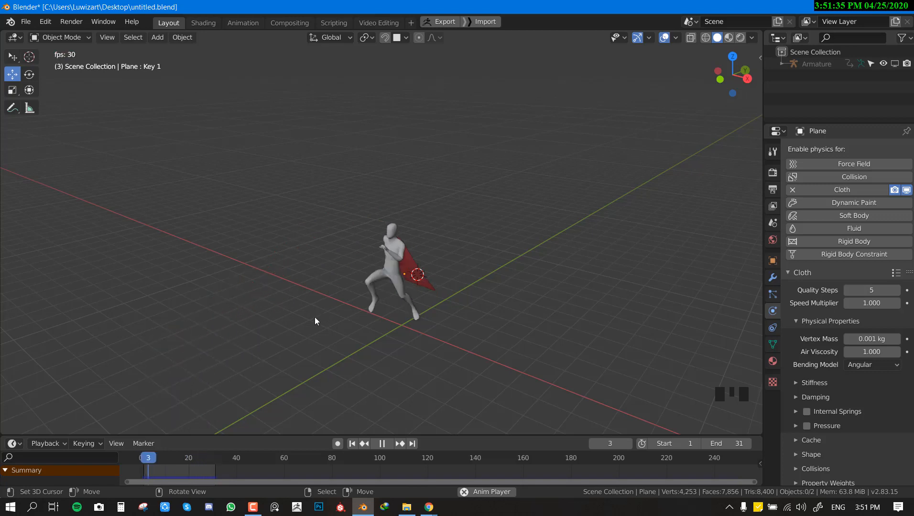
mouse_move(314, 321)
middle_mouse_down()
mouse_move(283, 324)
mouse_move(310, 316)
middle_mouse_up()
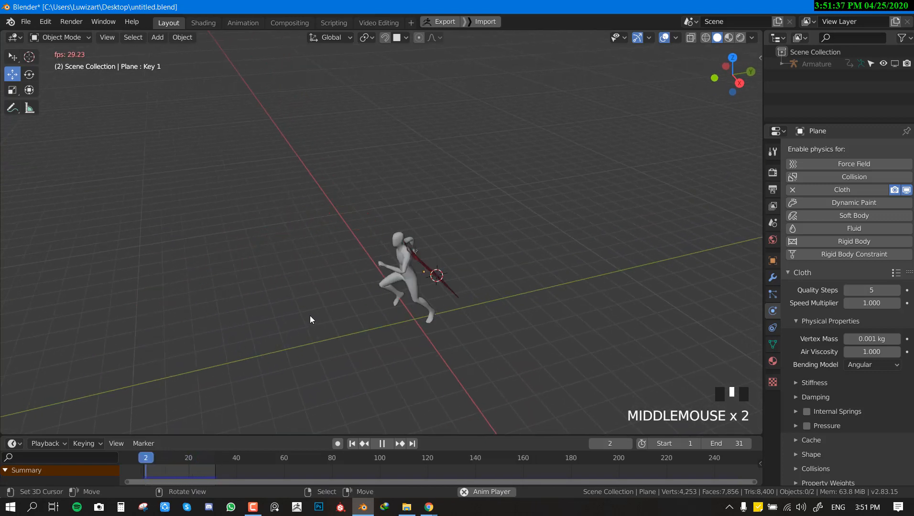
key("shift+space")
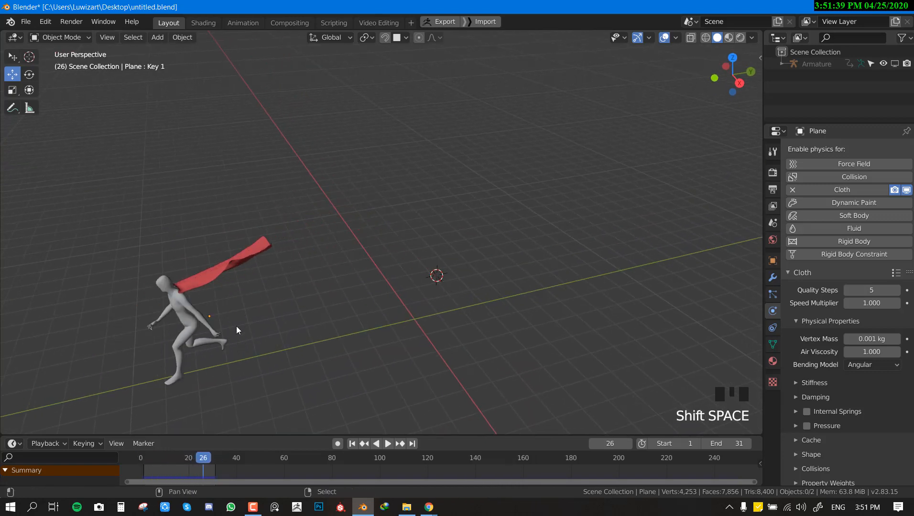
Step: Enable Collision physics on the character's body mesh and save the file
middle_click_drag(236, 327, 267, 289, "shift")
scroll(298, 282, "up", 1)
right_click(299, 282)
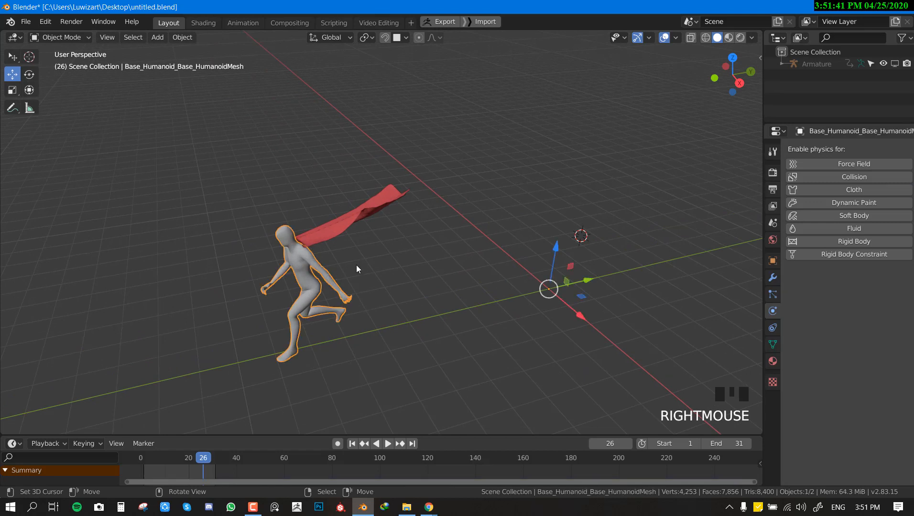
left_click(858, 177)
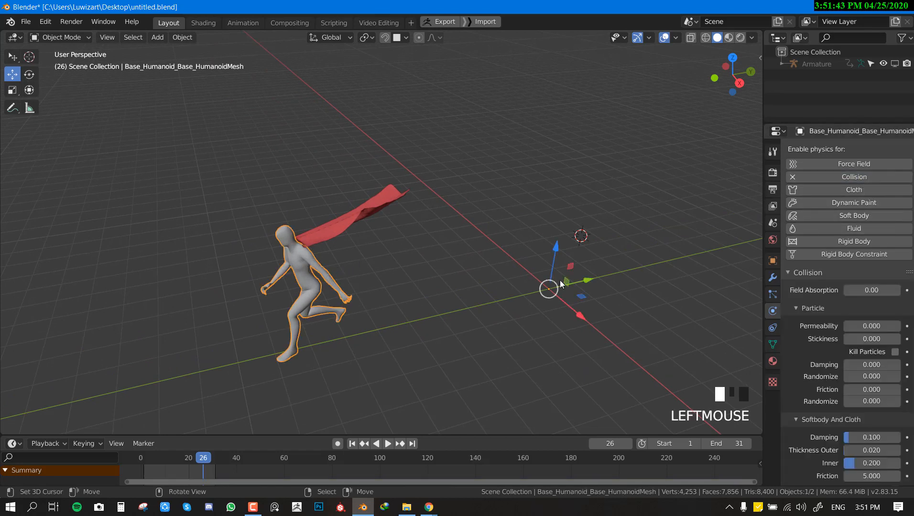
middle_click_drag(321, 310, 317, 319)
scroll(335, 289, "up", 1)
key("ctrl+s")
Step: Play the simulation with nothing selected to check how the cape collides with the character's body
middle_click_drag(331, 272, 461, 233)
scroll(443, 280, "up", 2)
key("shift+space")
scroll(553, 283, "down", 1)
key("alt+a")
middle_click_drag(378, 260, 445, 263, "shift")
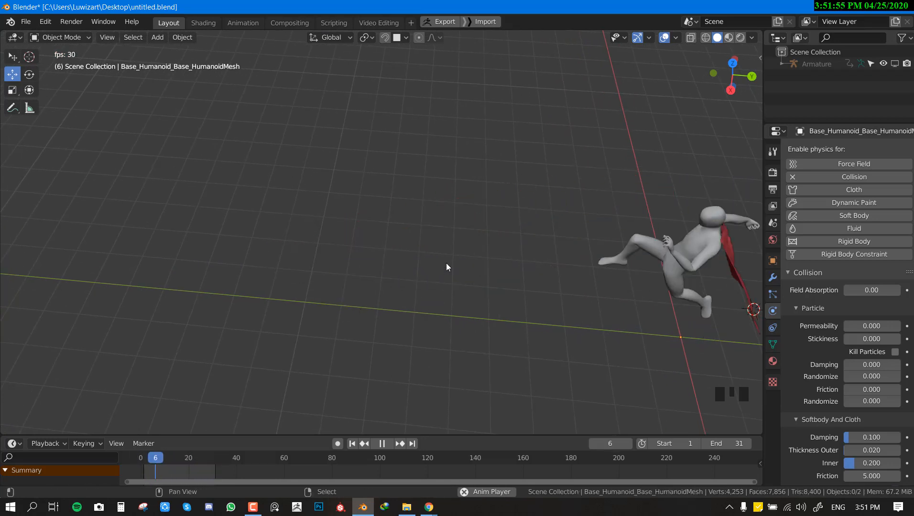
Step: Stop the simulation playback and inspect the cape against the character's body from behind
key("shift+space")
middle_click_drag(548, 175, 431, 179)
scroll(414, 216, "up", 4)
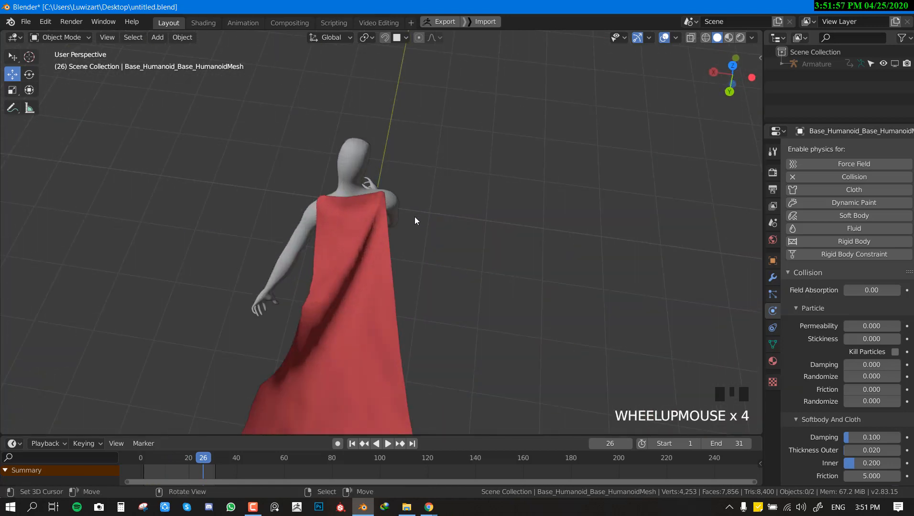
middle_click_drag(414, 217, 445, 233)
scroll(360, 122, "down", 1)
Step: Enable Self Collisions in the cape's cloth Collisions settings and save the file
right_click(434, 208)
scroll(436, 209, "down", 2)
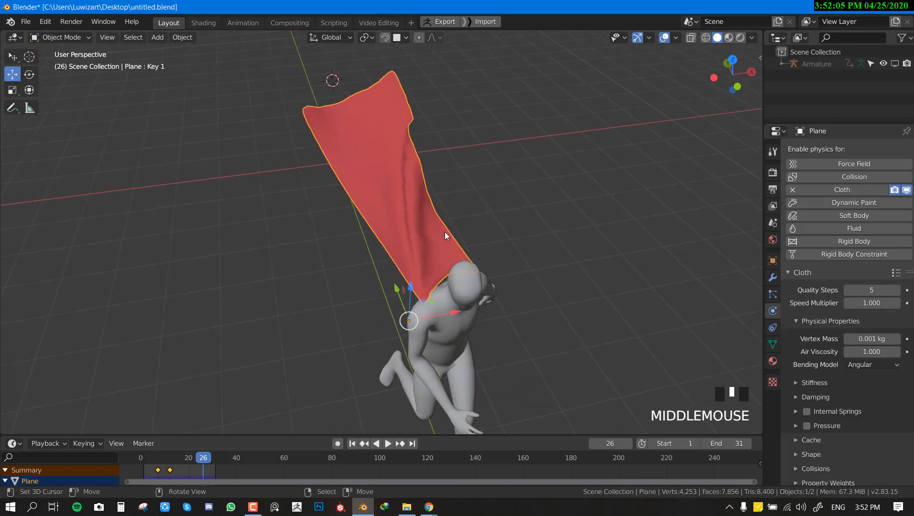
scroll(803, 434, "down", 4)
left_click(808, 450)
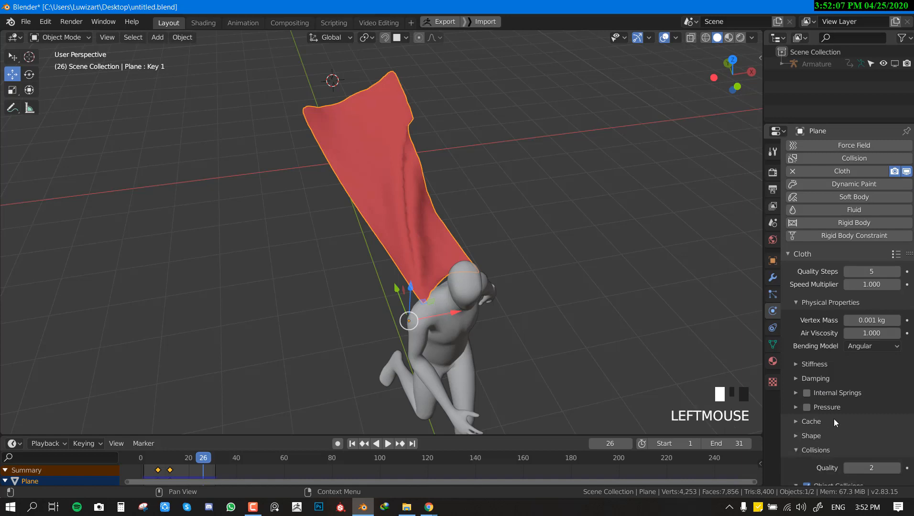
scroll(835, 419, "down", 10)
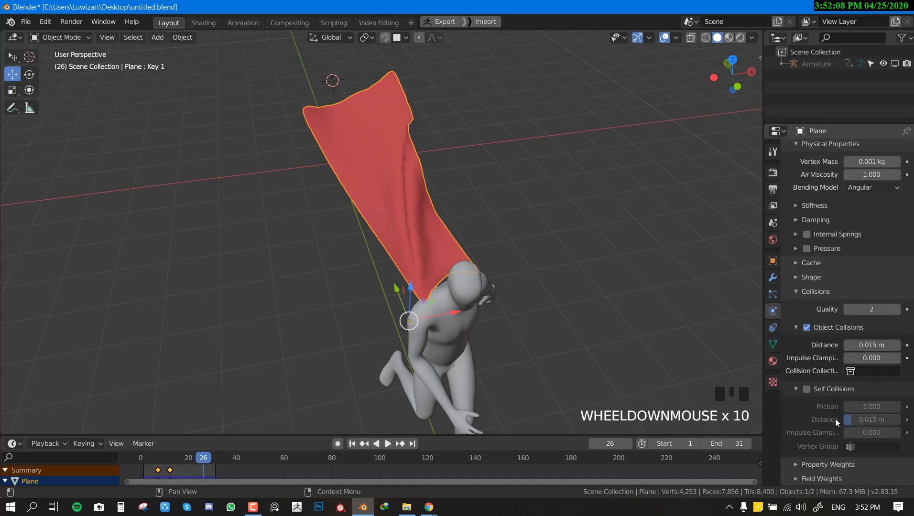
left_click(806, 389)
middle_click_drag(545, 351, 686, 321)
key("ctrl+s")
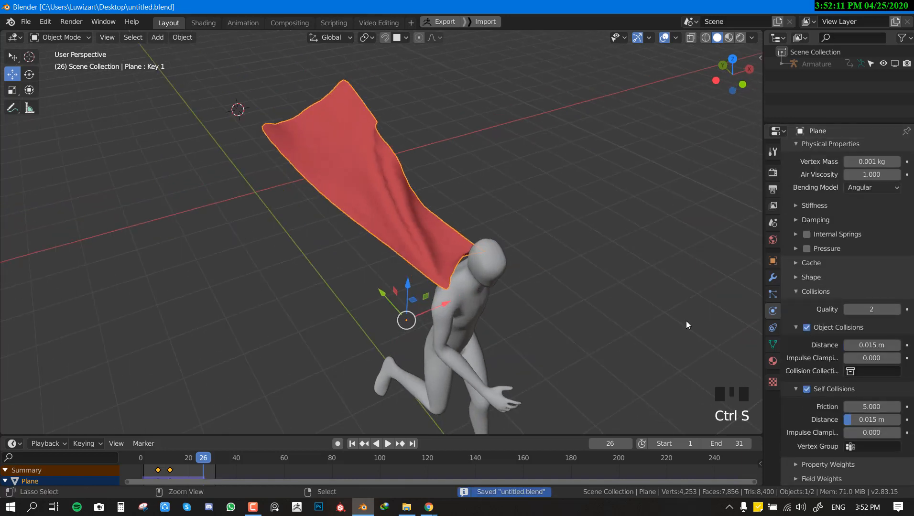
Step: Set the cape's cloth collision Quality to 4
left_click(897, 309)
left_click(896, 310)
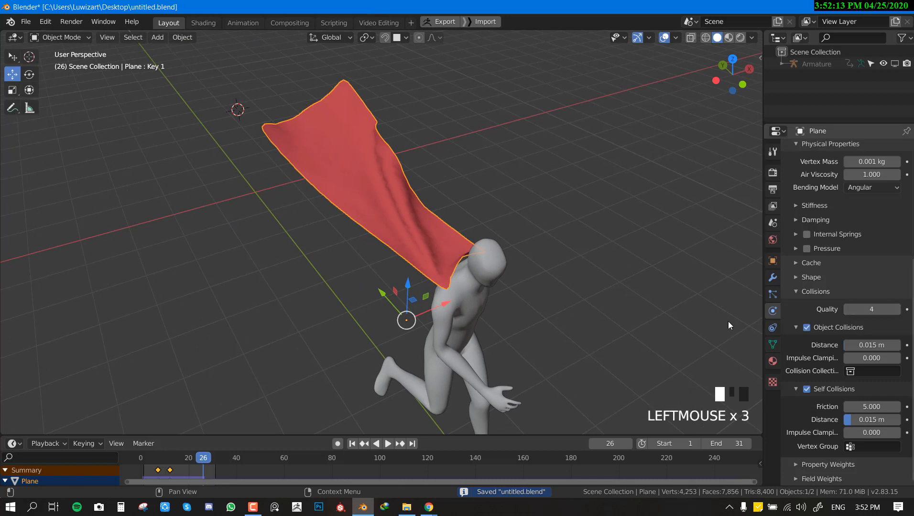
scroll(430, 274, "down", 2)
middle_click_drag(431, 274, 571, 261)
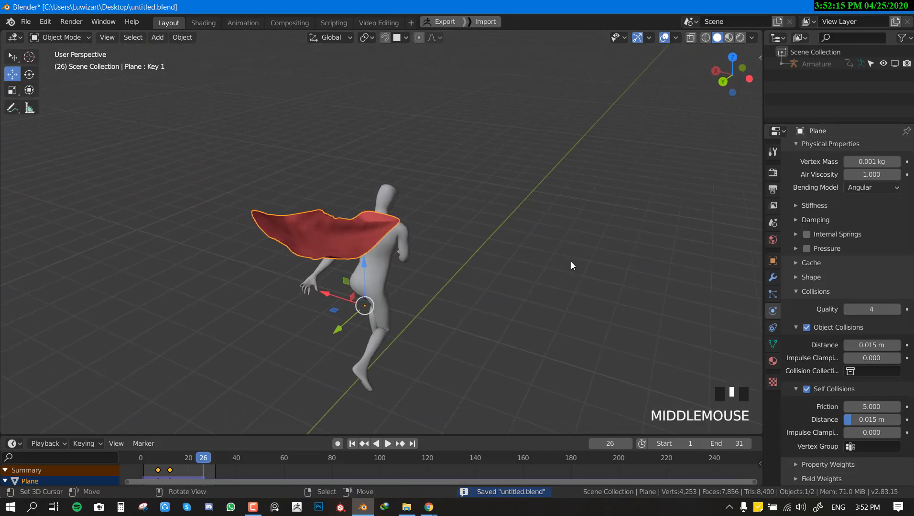
scroll(571, 261, "down", 1)
middle_click_drag(461, 281, 436, 272)
Step: Play the simulation from the first frame to check the collision settings, stop it and save the file
key("shift+Left")
key("shift+space")
scroll(447, 272, "down", 3)
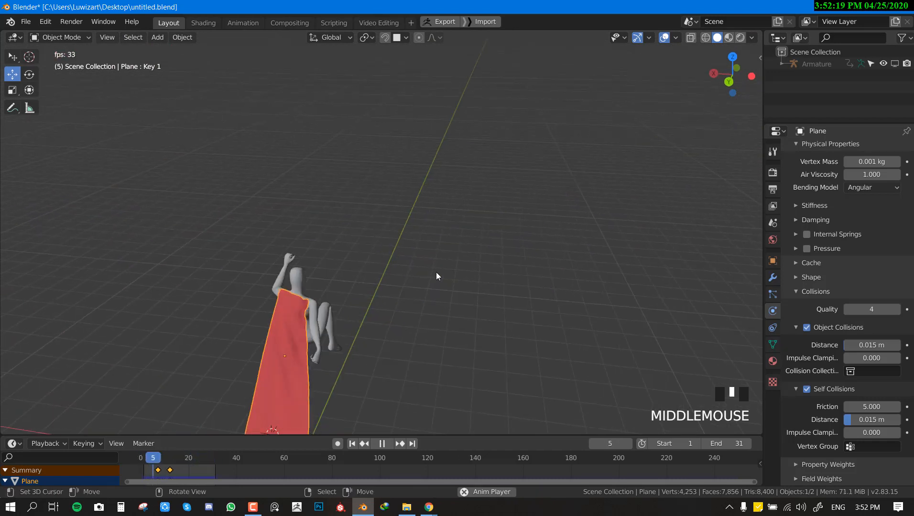
scroll(436, 272, "up", 1)
key("shift+space")
middle_click_drag(268, 272, 544, 251)
key("ctrl+s")
Step: Play the simulation from the side with nothing selected, and stop the playback
key("shift+space")
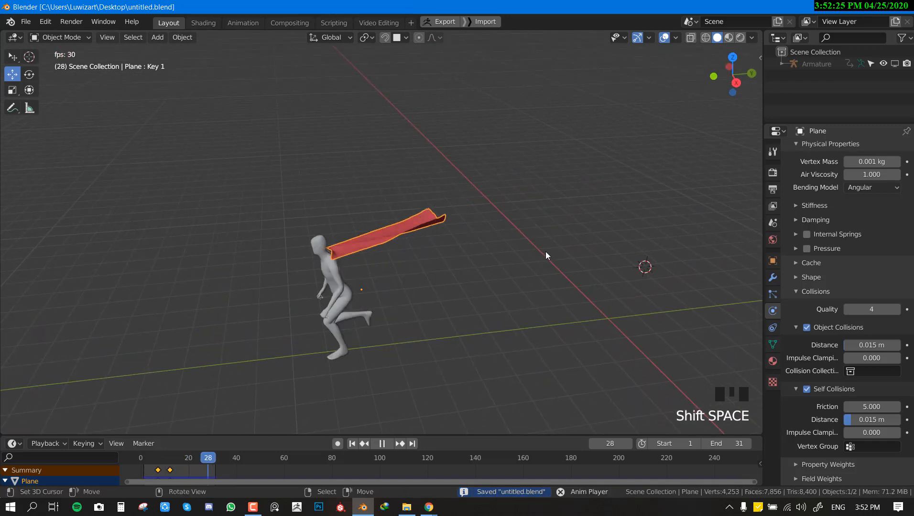
key("alt+a")
scroll(545, 251, "down", 2)
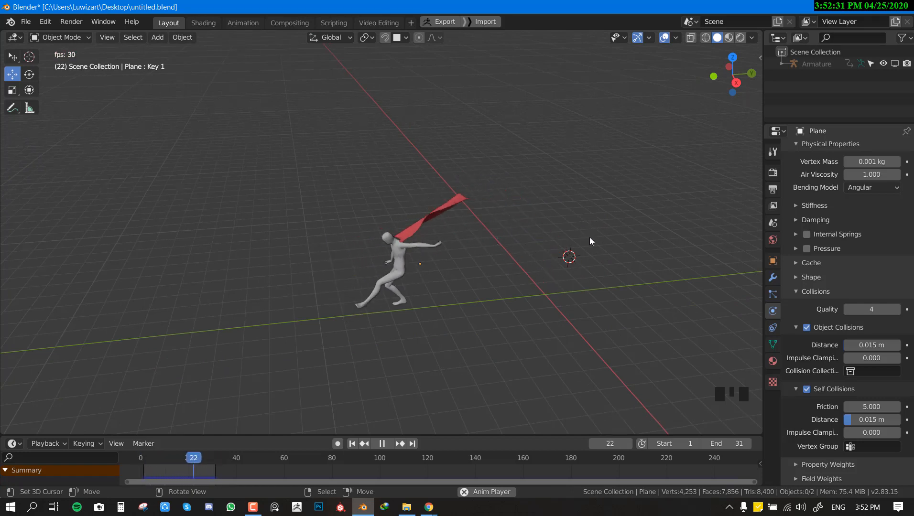
key("shift+space")
Step: Select the cape, save the file and inspect how the cape hangs behind the body
right_click(557, 249)
middle_click_drag(629, 254, 556, 255)
key("ctrl+s")
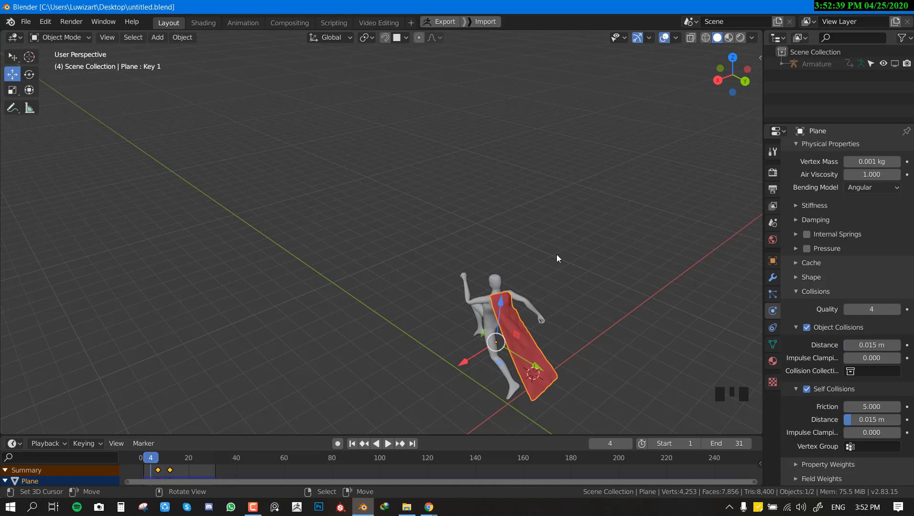
middle_click_drag(477, 314, 487, 264)
scroll(519, 263, "up", 2)
scroll(501, 264, "down", 1)
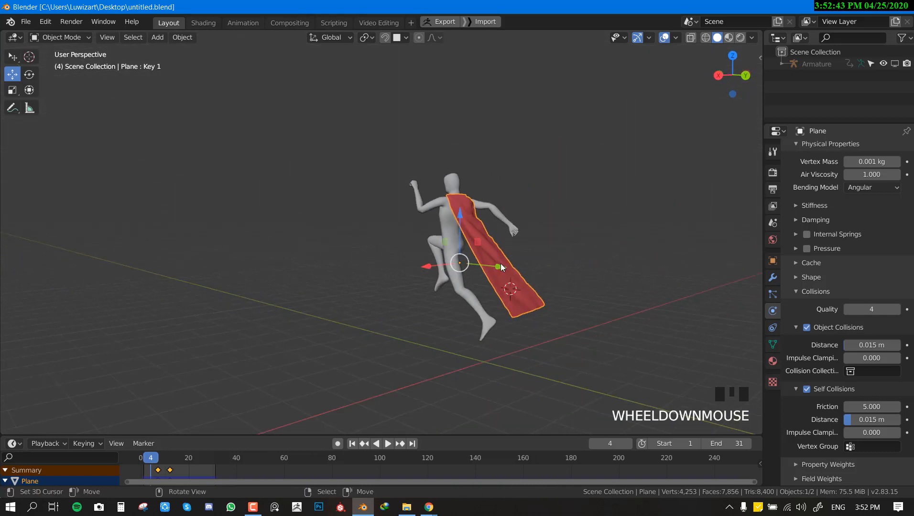
scroll(500, 263, "down", 1)
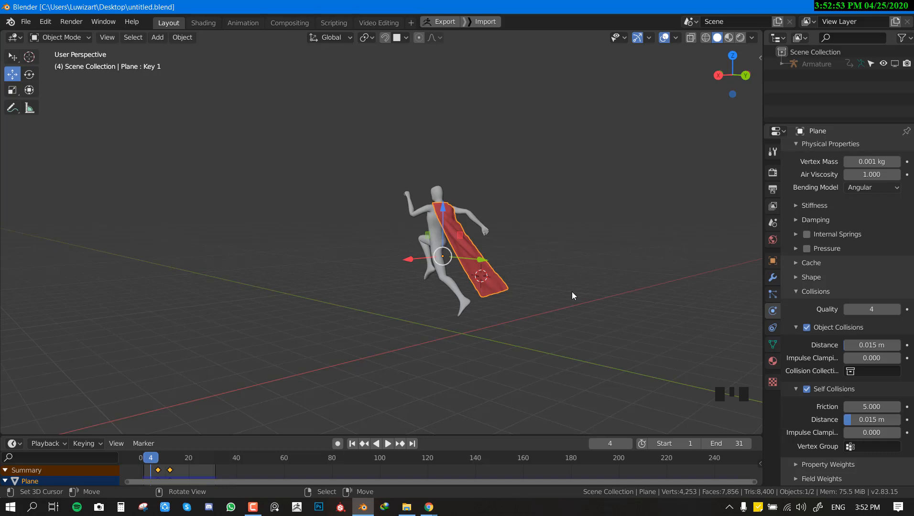
Step: Enable the cape's Basis and Key 1 shape keys
middle_click_drag(558, 281, 547, 287)
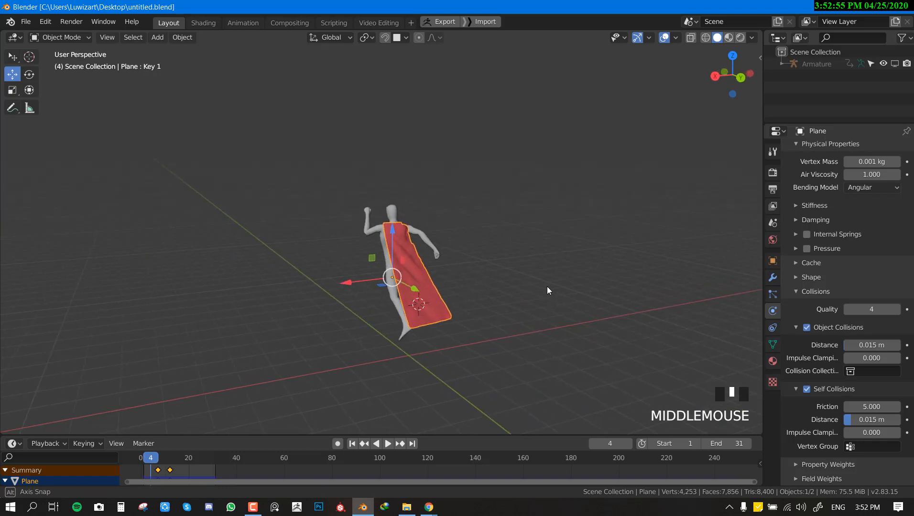
left_click(773, 344)
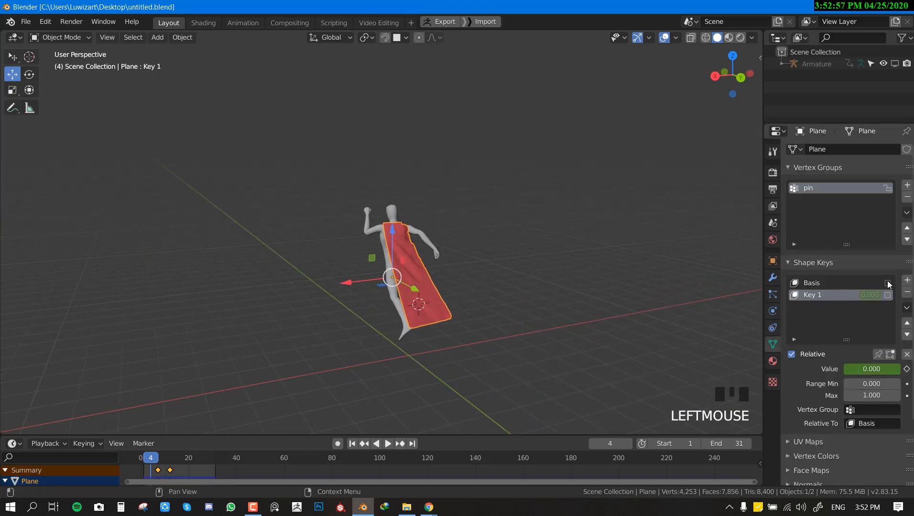
left_click(887, 283)
left_click(887, 295)
middle_click_drag(422, 286, 457, 287)
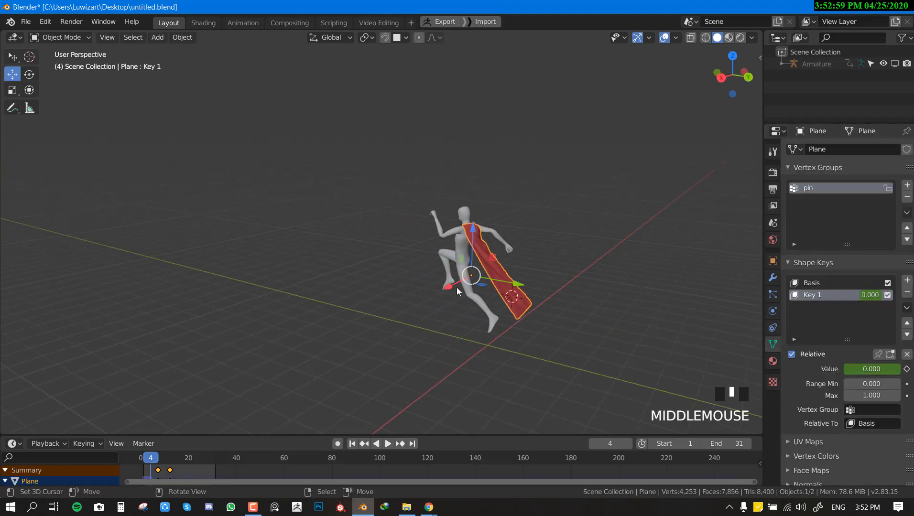
Step: Play the simulation and compare the cape's motion with the Key 1 shape key switched off and on
key("shift+space")
key("alt+a")
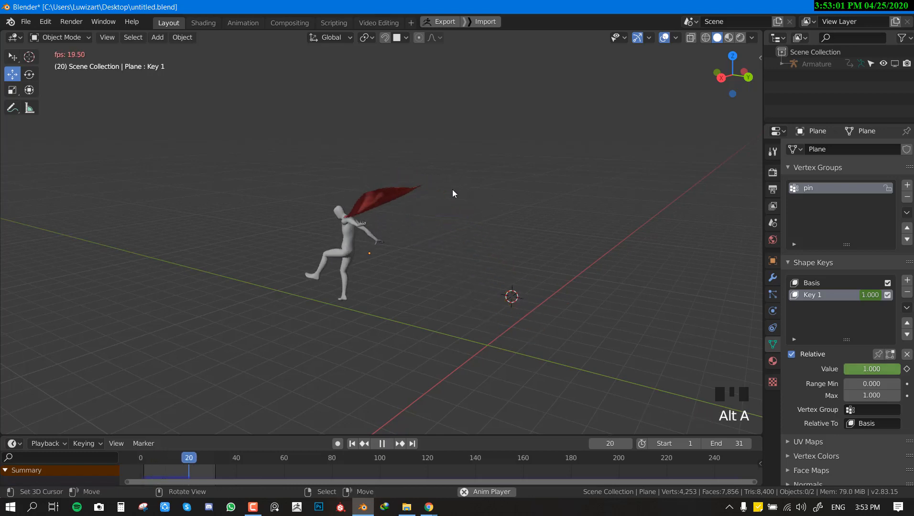
middle_click_drag(452, 190, 467, 246)
scroll(537, 216, "up", 2)
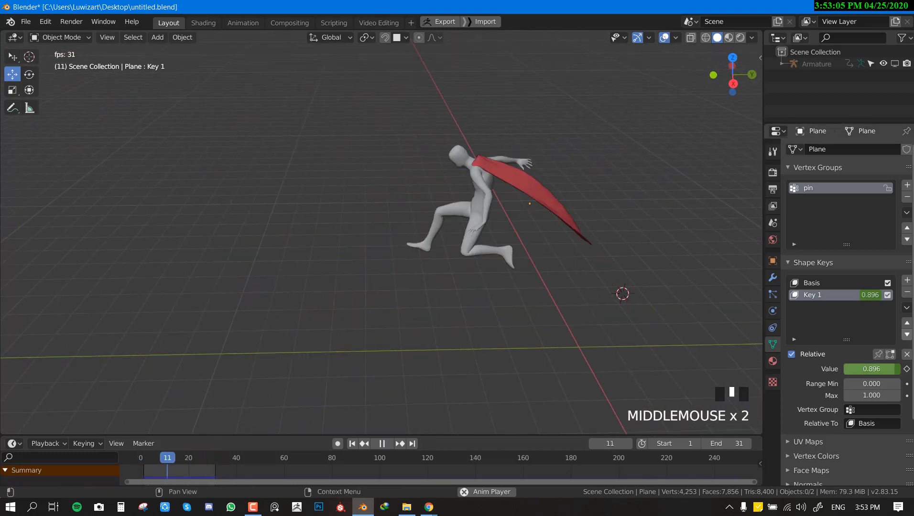
left_click(887, 295)
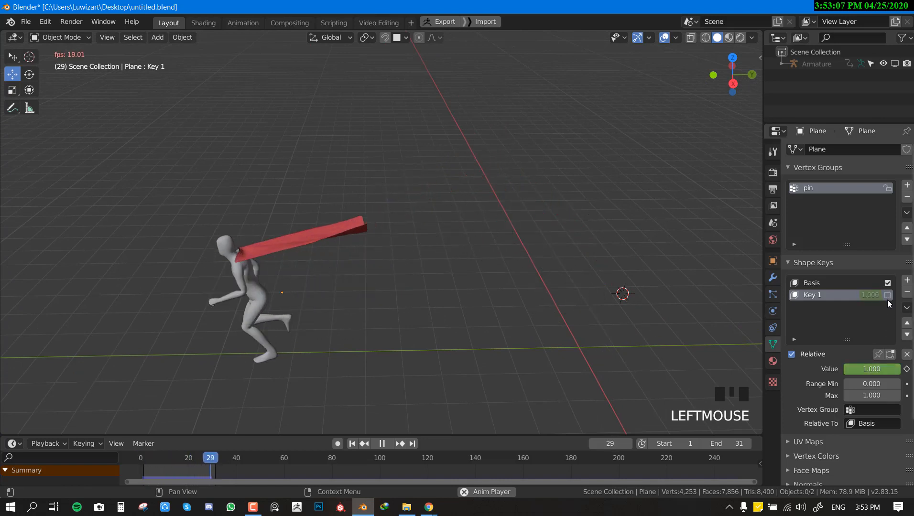
left_click(888, 299)
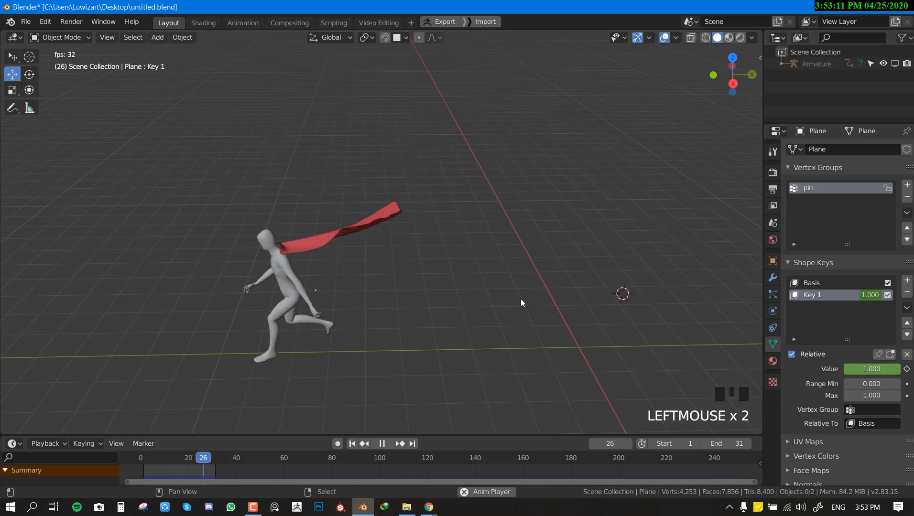
key("space")
Step: Move the cape's two Key 1 shape key keyframes earlier, to about frames 3 and 10
right_click(271, 235)
right_click_drag(169, 470, 160, 470)
key("alt+a")
right_click(160, 469)
left_click(147, 470)
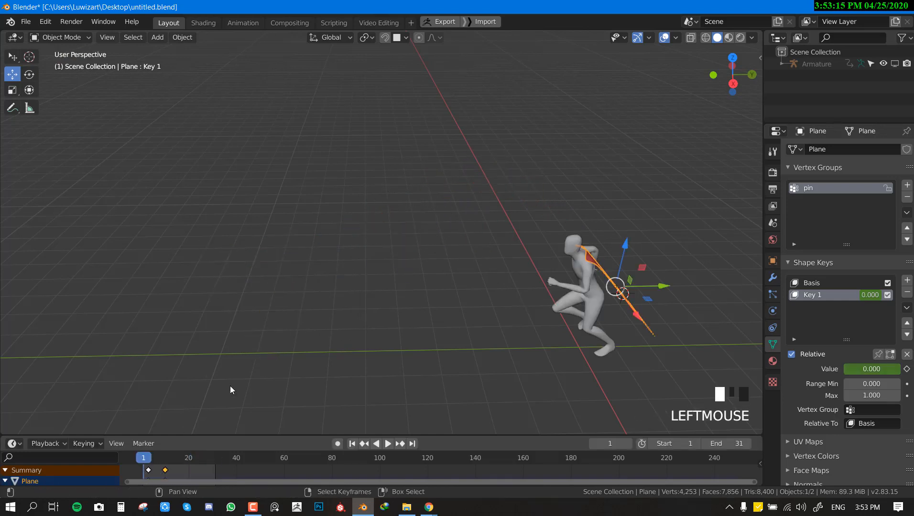
Step: Play the simulation to check the retimed shape key, clear the selection and save the file
key("shift+space")
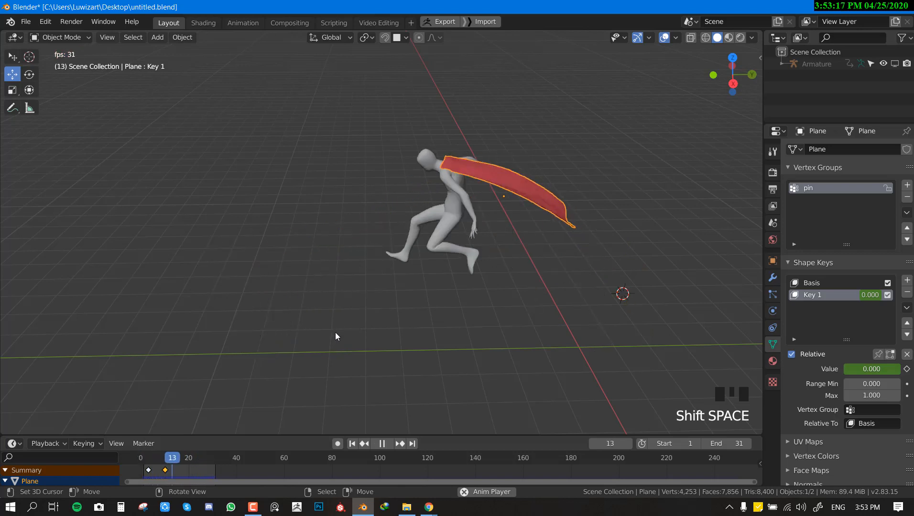
key("shift+space")
mouse_move(511, 264)
middle_mouse_down()
mouse_move(436, 258)
mouse_move(514, 260)
mouse_move(549, 249)
mouse_move(520, 277)
middle_mouse_up()
key("alt+a")
key("ctrl+s")
right_click(494, 304)
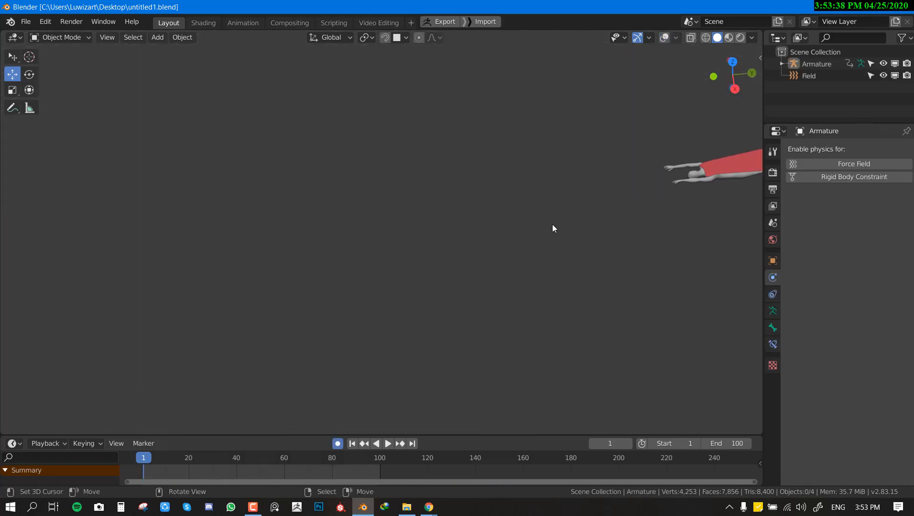
Step: Play the flying caped character's animation in untitled1.blend, view it from another side and stop it
key("space")
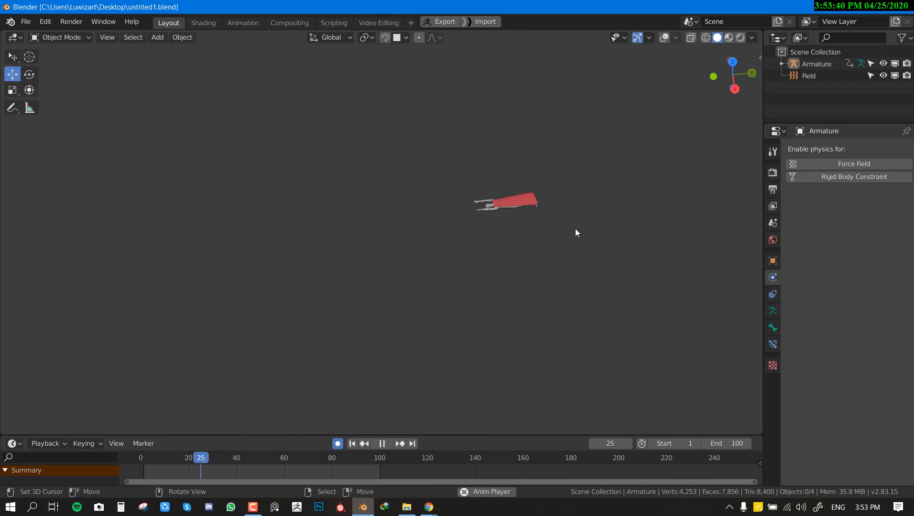
middle_click_drag(586, 230, 659, 204)
key("space")
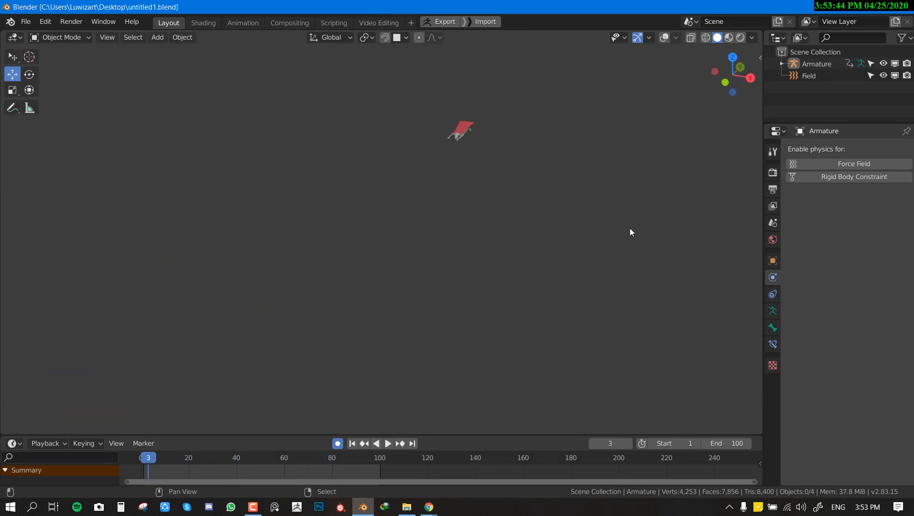
Step: Turn on the viewport overlays and delete the force field object from the scene
key("alt+shift+z")
middle_click_drag(471, 179, 415, 172)
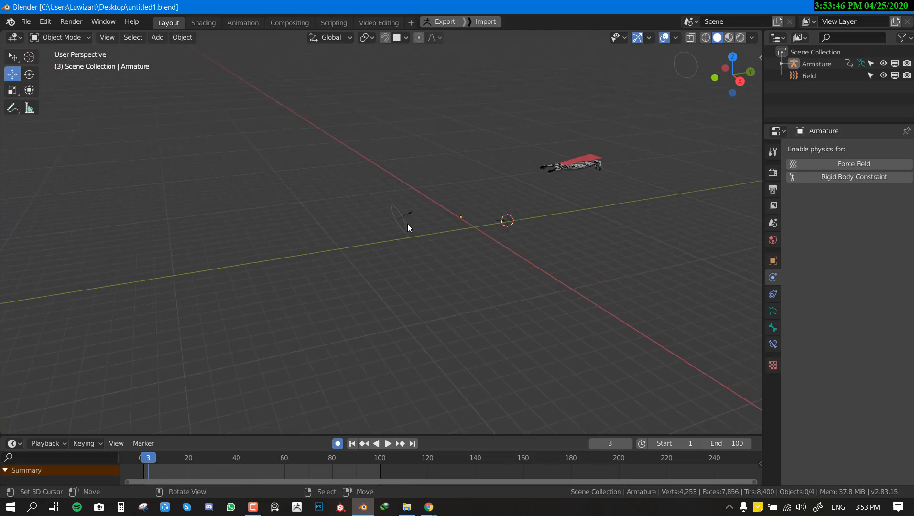
right_click(405, 223)
key("x")
left_click(435, 217)
Step: Delete the keyframes of the armature's Hips bone in Pose Mode and return to Object Mode
middle_click_drag(689, 169, 642, 216)
left_click(592, 200)
key("ctrl+Tab")
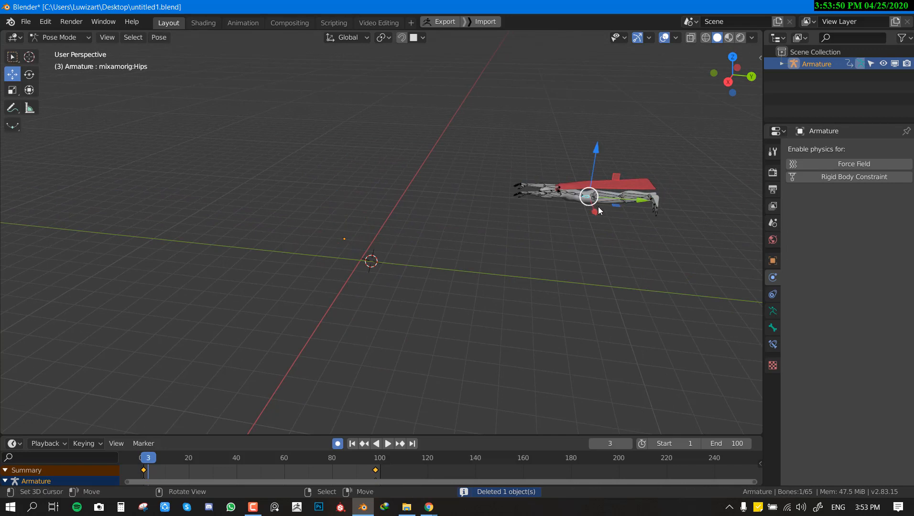
left_click_drag(148, 472, 137, 473)
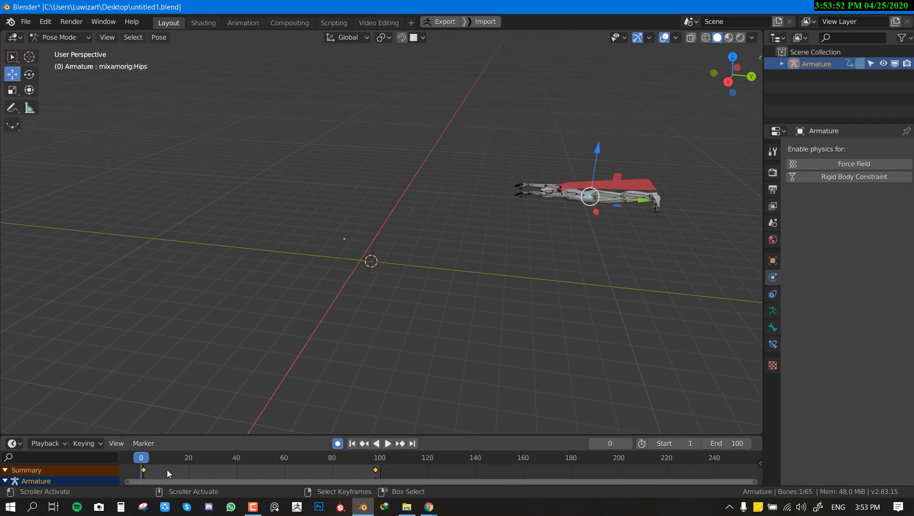
key("x")
left_click(157, 456)
key("ctrl+Tab")
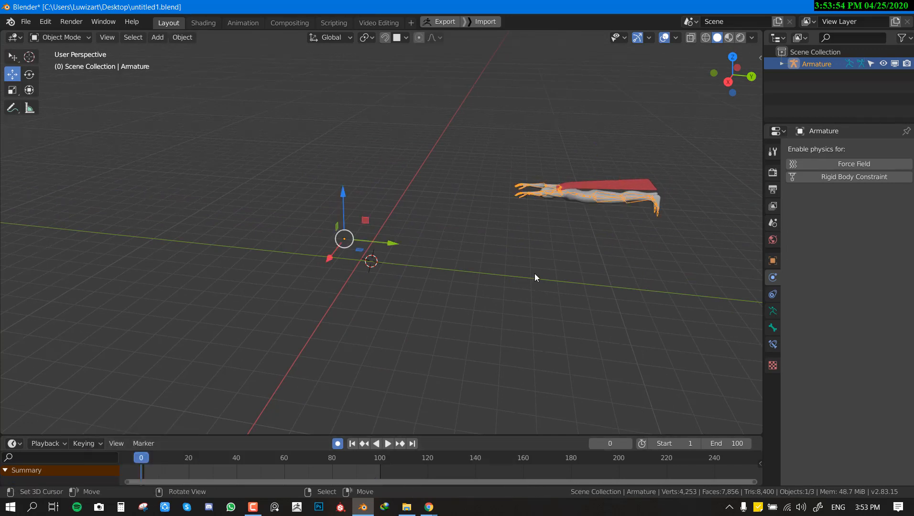
Step: Play the animation briefly with nothing selected and save the file
key("alt+a")
key("shift+space")
key("ctrl+s")
key("shift+space")
Step: Remove the Cloth physics from the flying character's cape
left_click(625, 183)
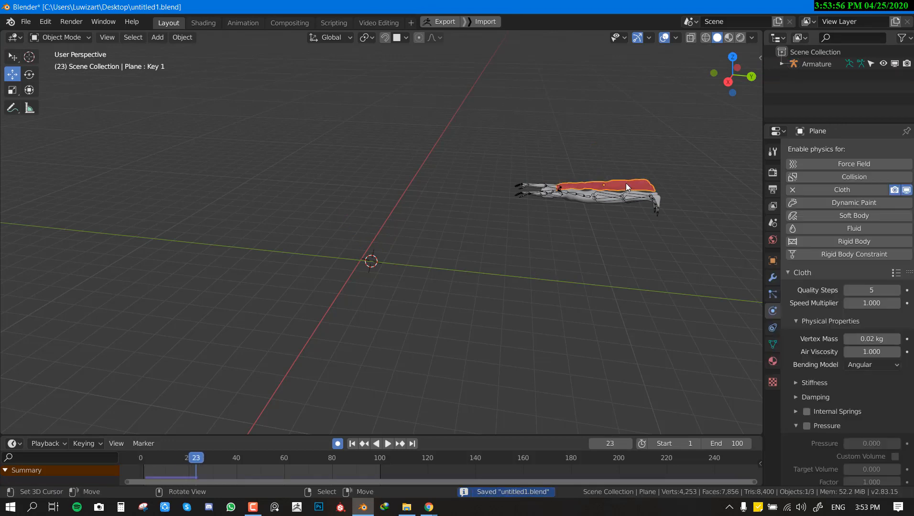
left_click(792, 190)
middle_click_drag(759, 218, 718, 229, "shift")
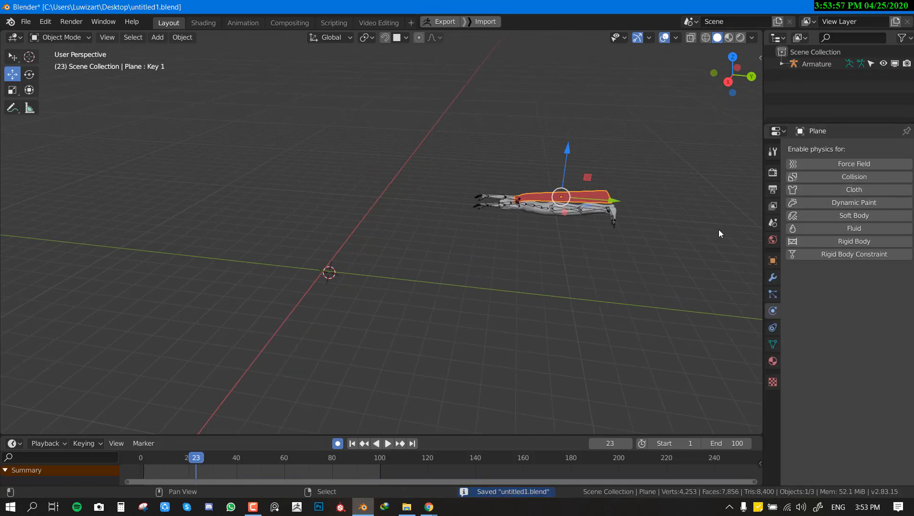
Step: Delete both the Key 1 and Basis shape keys from the cape and save the file
left_click(769, 295)
left_click(772, 311)
left_click(772, 343)
left_click(773, 361)
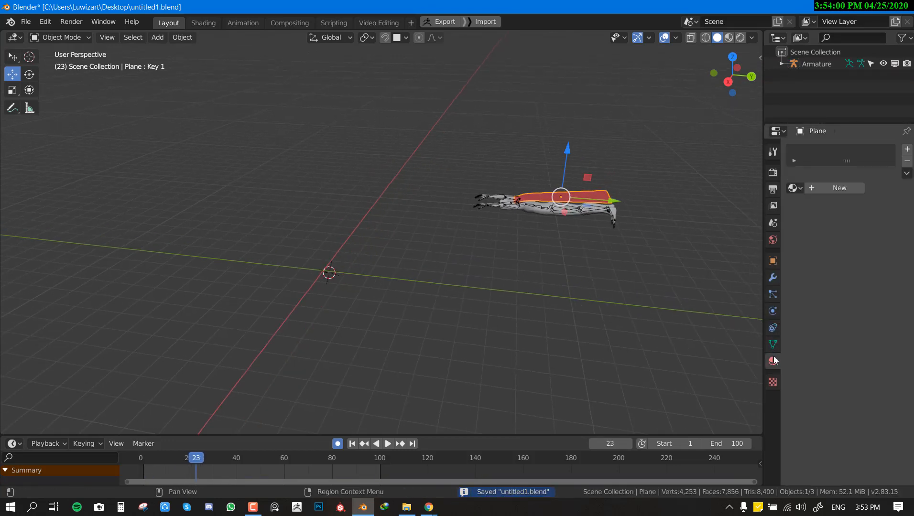
left_click(774, 343)
left_click(907, 294)
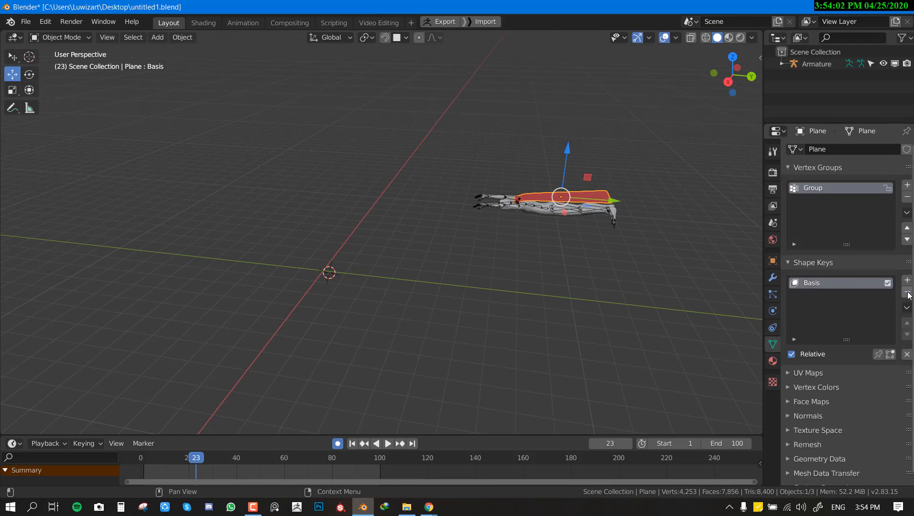
left_click(908, 293)
middle_click_drag(357, 276, 414, 187)
key("ctrl+s")
Step: Play the animation and try moving the armature during playback
key("shift+space")
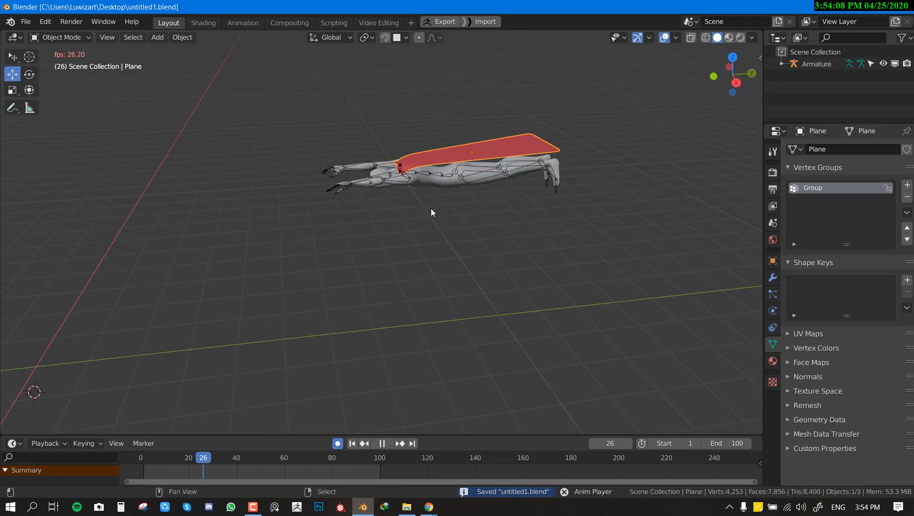
scroll(426, 214, "down", 5)
scroll(423, 214, "up", 2)
right_click(427, 197)
key("g")
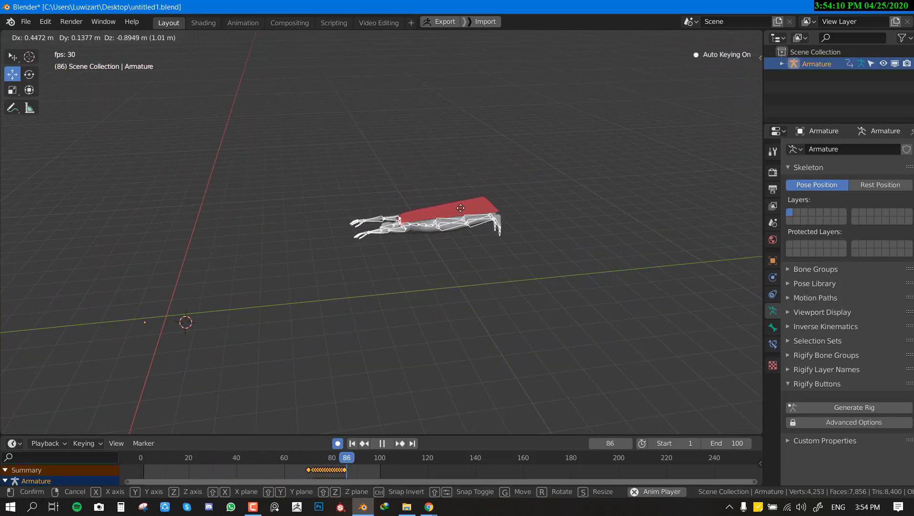
right_click(478, 189)
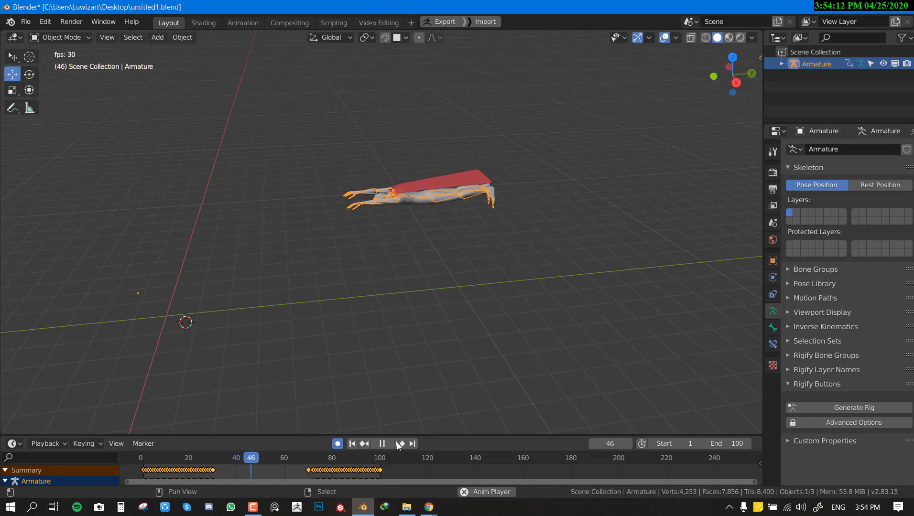
Step: Stop the playback, delete the armature's recorded keyframes, and turn off auto keying with the timeline back at frame 0
left_click(383, 443)
key("x")
left_click(344, 456)
left_click(338, 443)
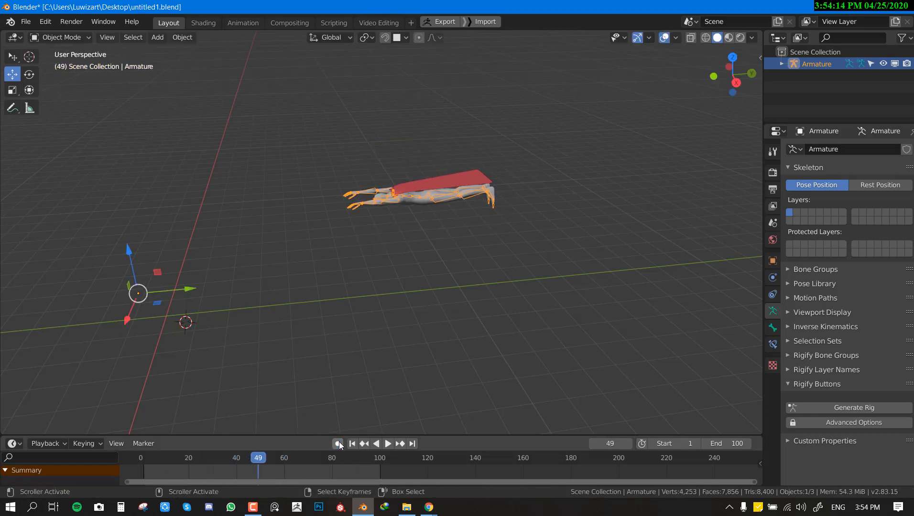
left_click_drag(259, 457, 141, 457)
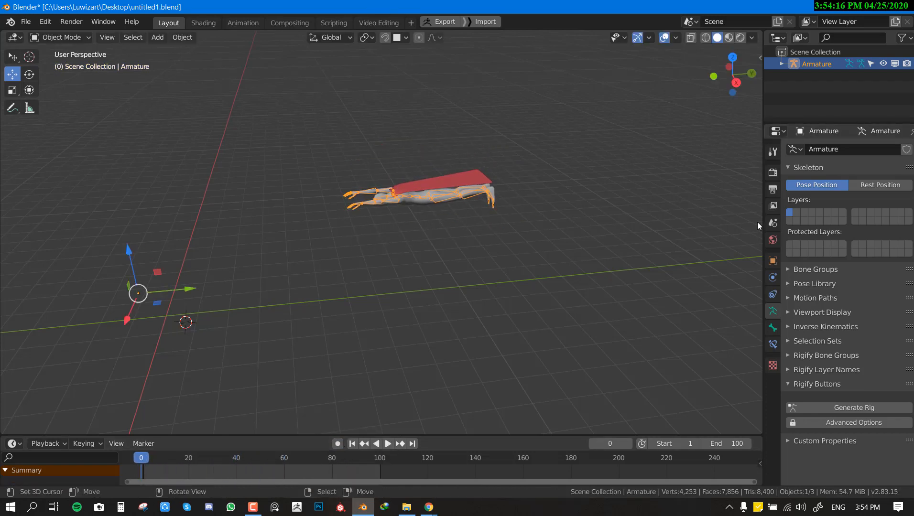
key("n")
left_click(682, 71)
key("n")
middle_click_drag(322, 269, 302, 277)
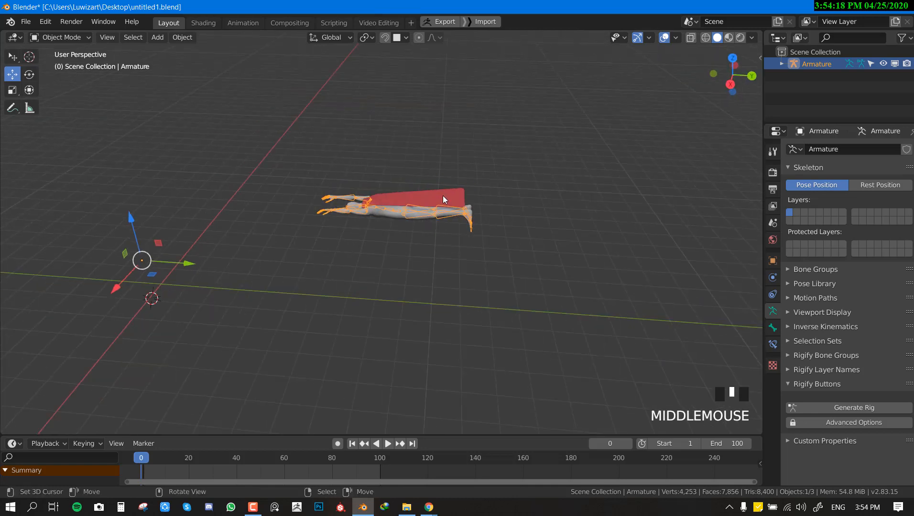
Step: Add Cloth physics to the flying character's cape with the vertex group Group as its pin group, and save the file
right_click(442, 195)
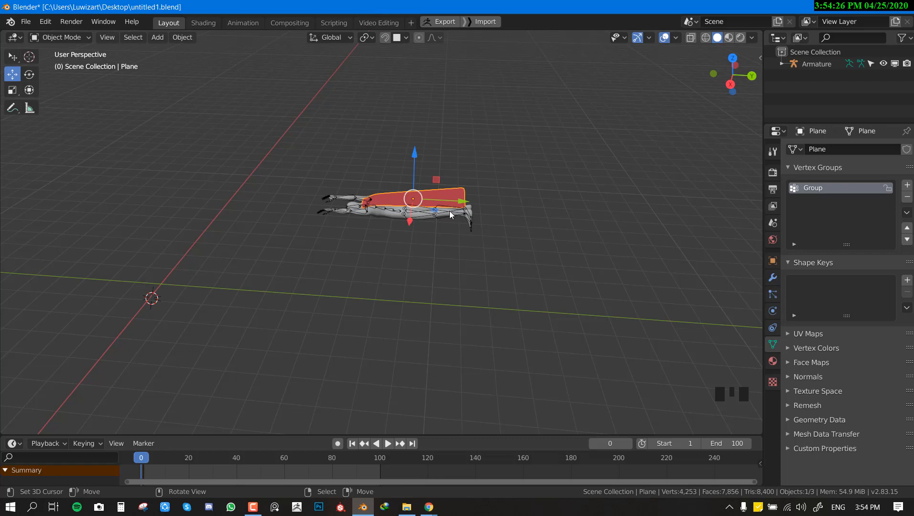
scroll(508, 272, "up", 2)
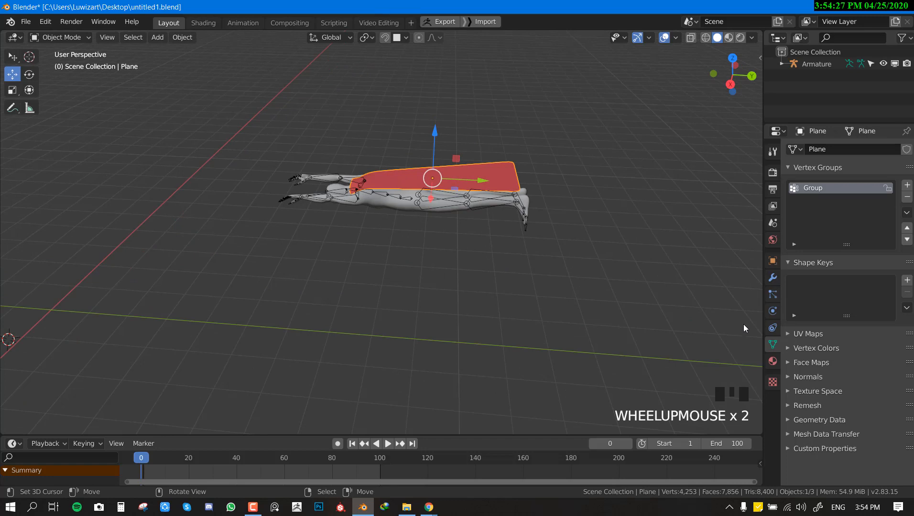
left_click(771, 311)
left_click(860, 190)
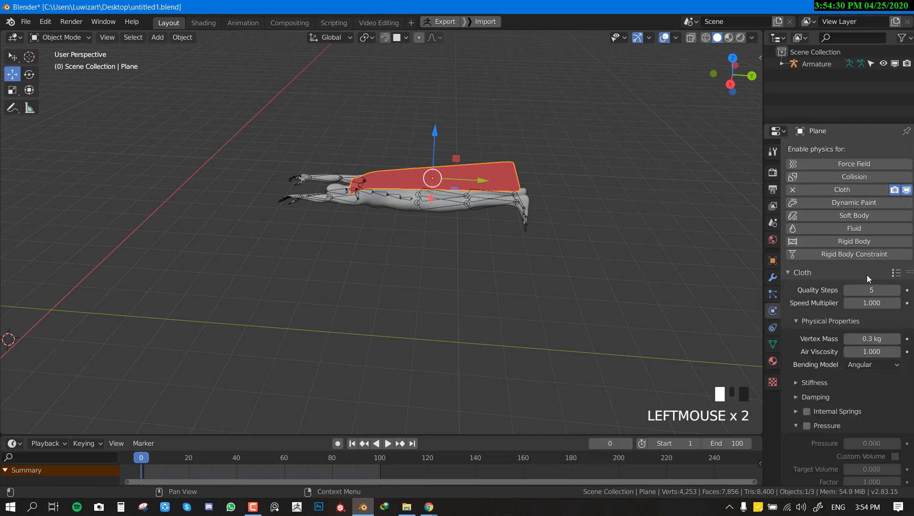
scroll(865, 296, "down", 15)
left_click(876, 259)
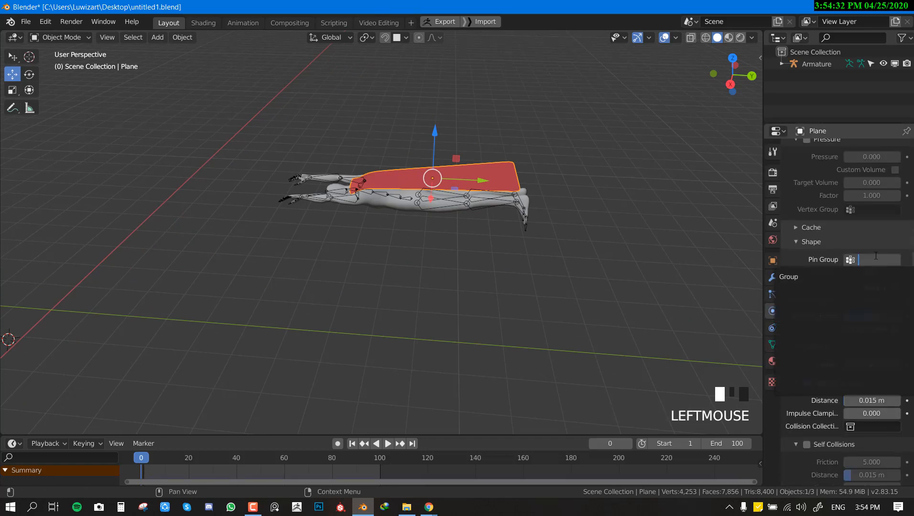
left_click(857, 277)
scroll(506, 311, "down", 2)
middle_click_drag(506, 310, 547, 306)
scroll(553, 304, "up", 2)
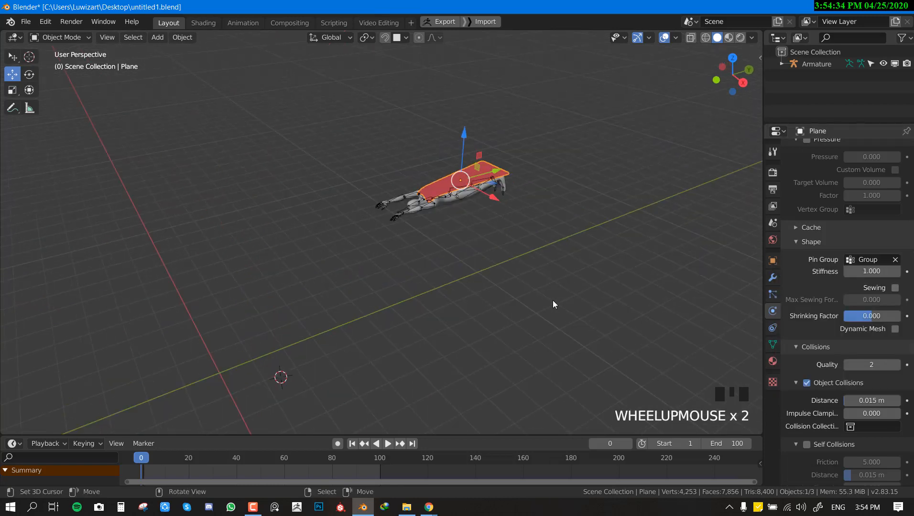
key("ctrl+s")
Step: Select the character's body mesh and check its Collision physics settings
right_click(412, 218)
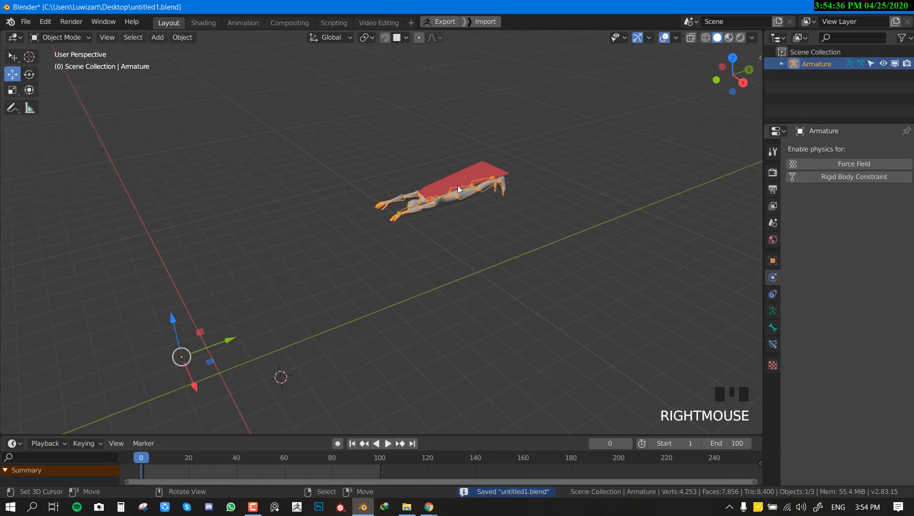
left_click(601, 127)
right_click(435, 203)
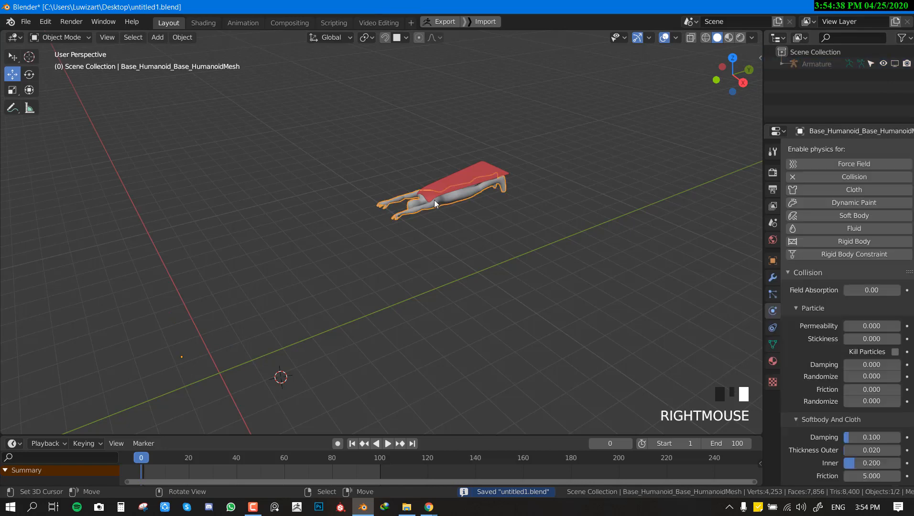
scroll(594, 239, "up", 5)
middle_click_drag(594, 239, 555, 276)
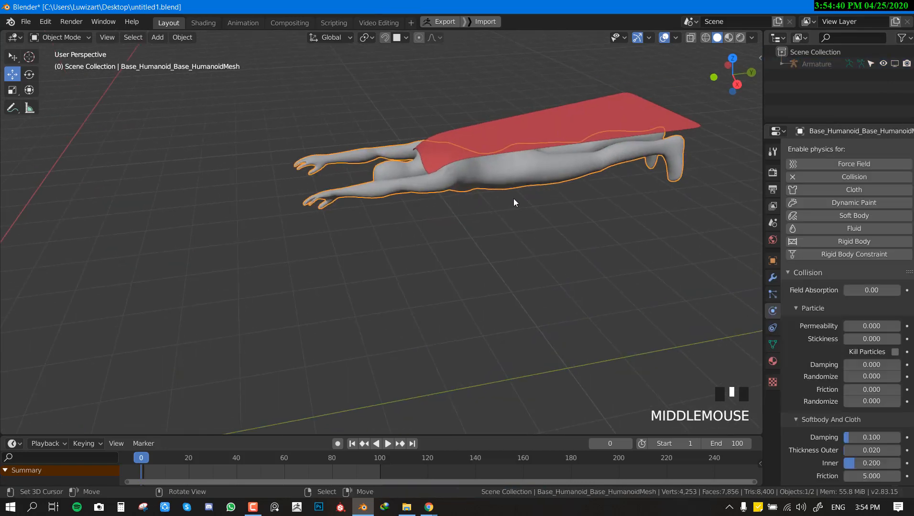
scroll(513, 199, "down", 5)
middle_click_drag(514, 199, 494, 194)
scroll(495, 194, "up", 2)
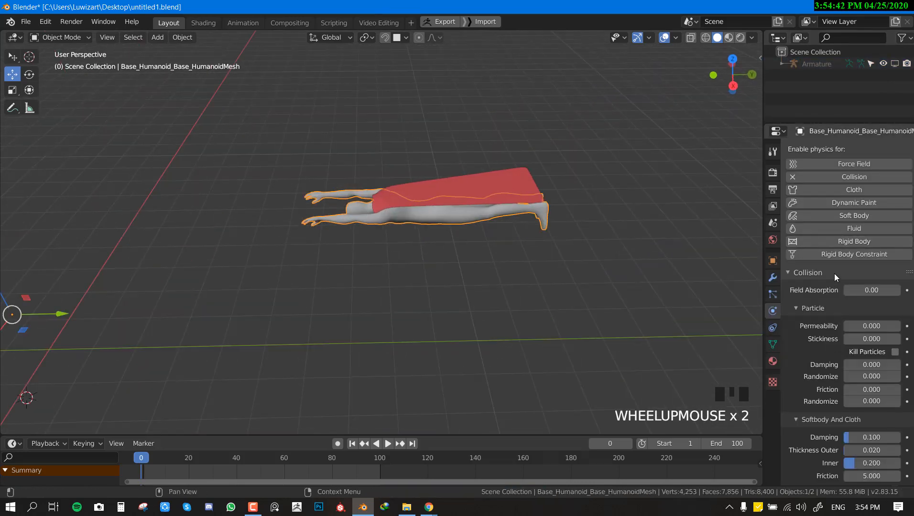
middle_click_drag(579, 280, 448, 201)
Step: Play the simulation with nothing selected to inspect how the cape drapes over the body, stop it and save the file
scroll(549, 192, "down", 3)
key("shift+space")
scroll(549, 204, "up", 3)
scroll(464, 187, "up", 4)
scroll(497, 199, "down", 4)
scroll(438, 194, "down", 2)
scroll(456, 191, "up", 1)
scroll(447, 200, "up", 1)
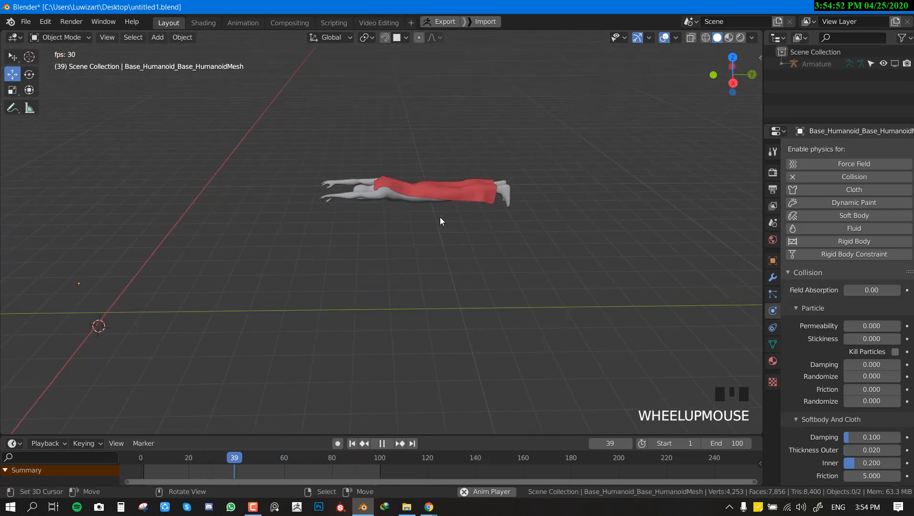
key("shift+space")
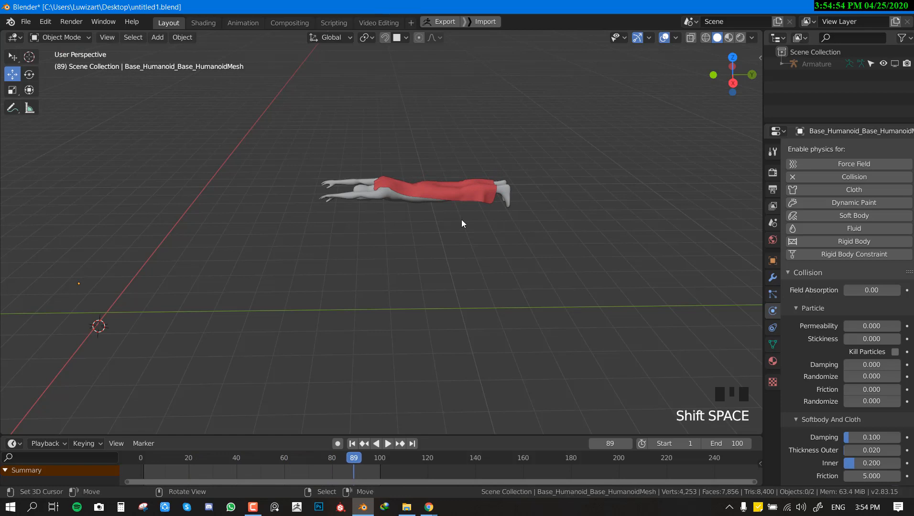
key("ctrl+s")
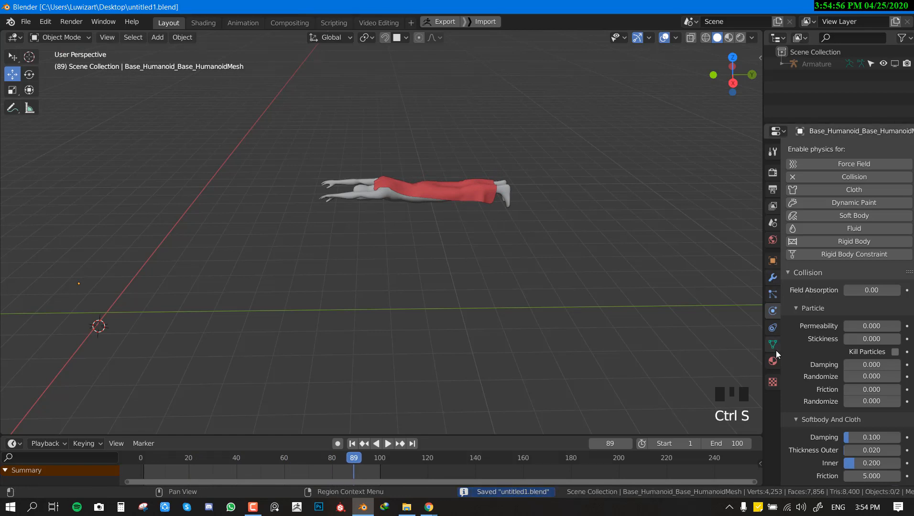
Step: Select the cape and collapse the physical properties and shape sections of its Cloth settings
right_click(408, 180)
scroll(790, 366, "down", 3)
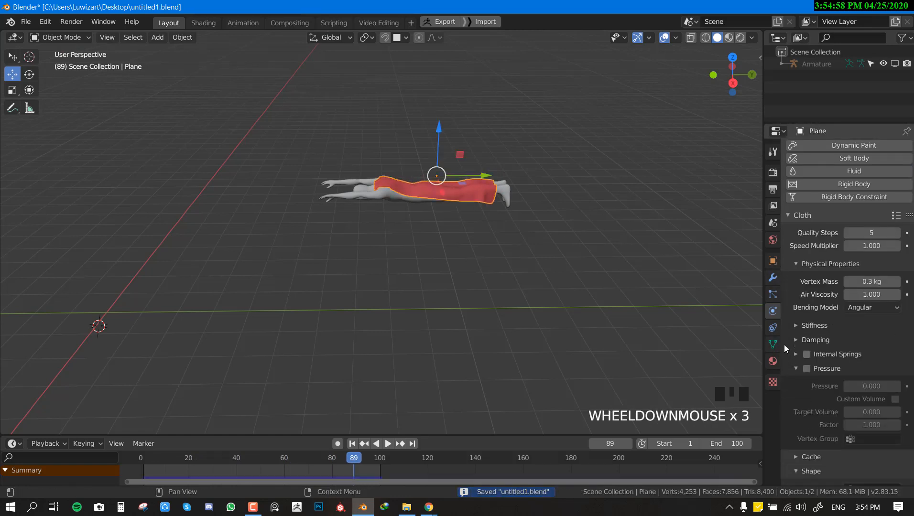
left_click(799, 221)
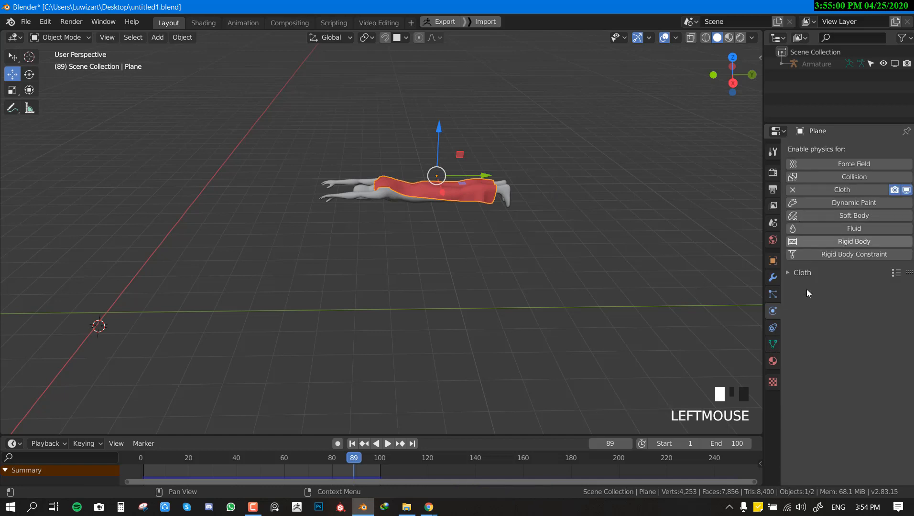
left_click(806, 273)
left_click(800, 319)
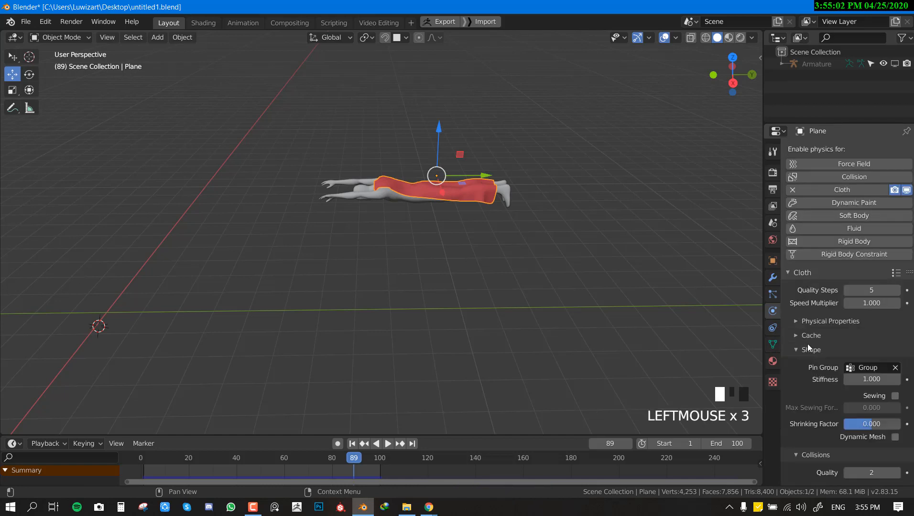
left_click(807, 339)
left_click(807, 341)
left_click(811, 349)
scroll(815, 368, "down", 18)
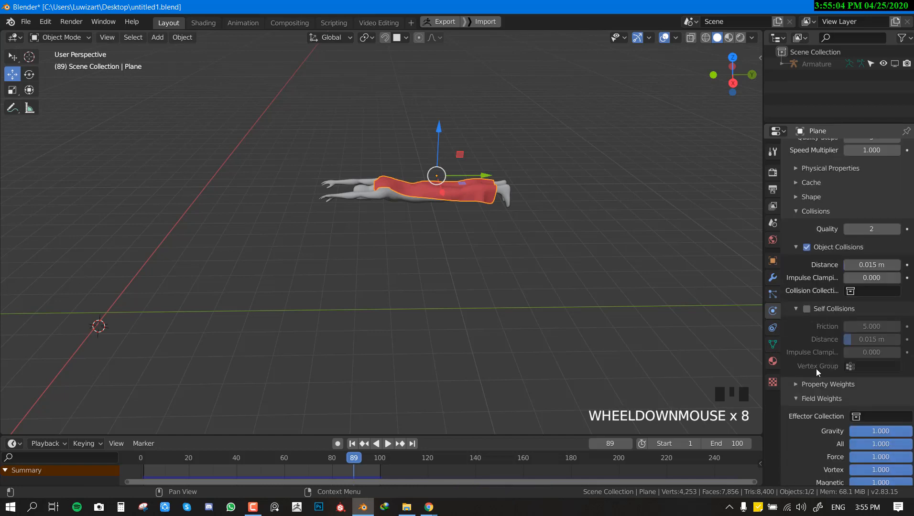
Step: Set the gravity field weight of the cape's Cloth physics to 0 and play the simulation
left_click(868, 295)
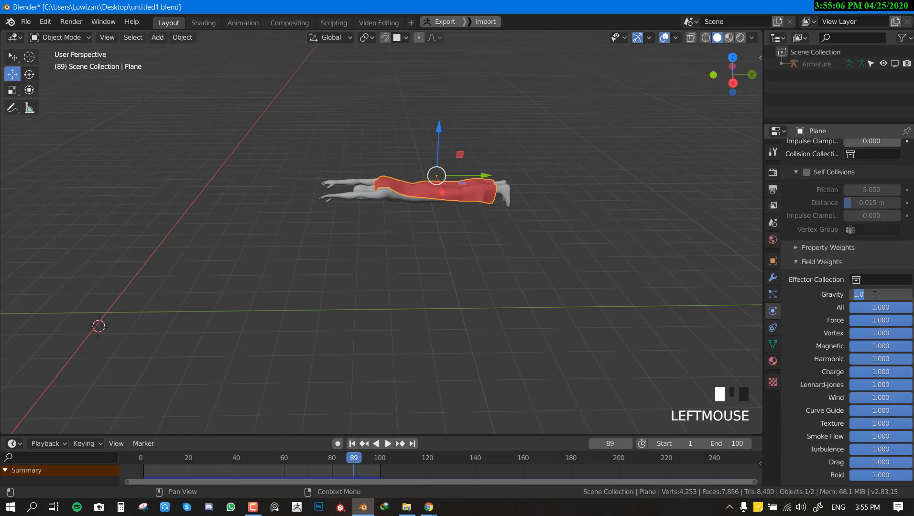
key("shift+Left")
key("shift+Left")
key("shift+Left")
key("shift+space")
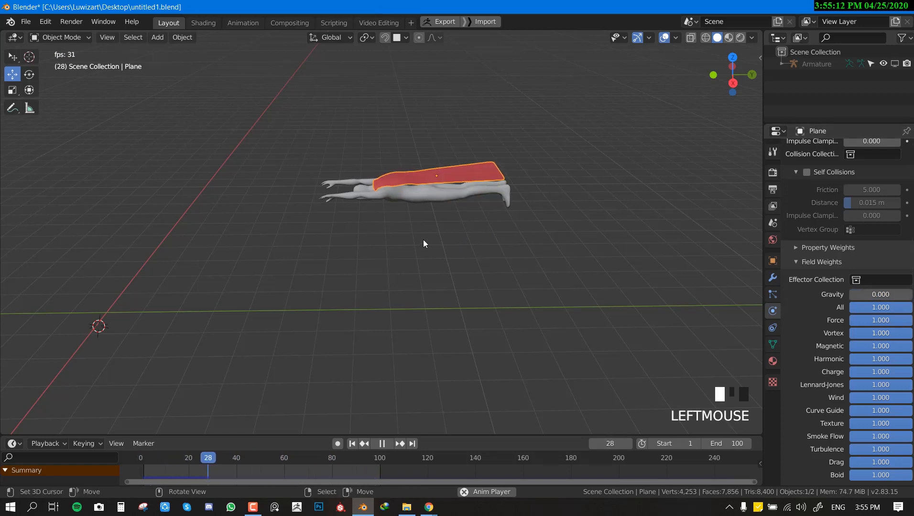
scroll(495, 209, "up", 2)
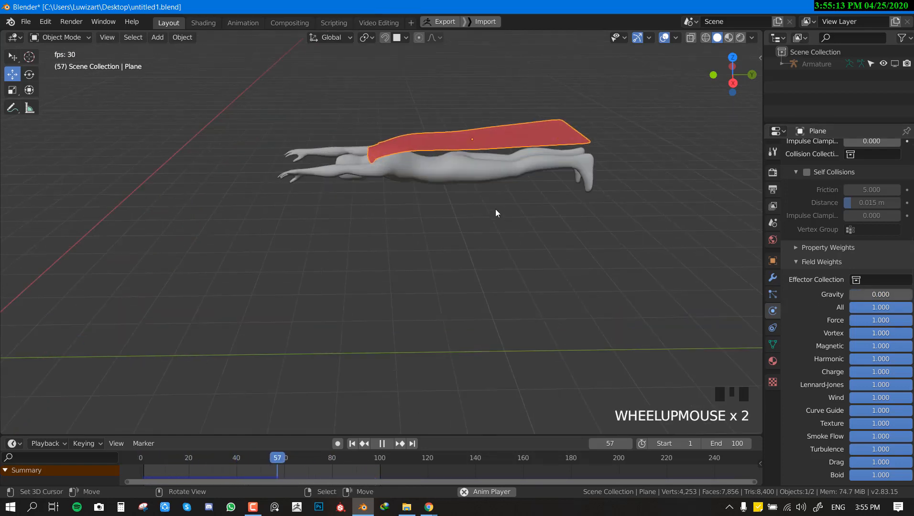
Step: Set the gravity field weight of the cape's Cloth physics to 0.7
left_click(873, 297)
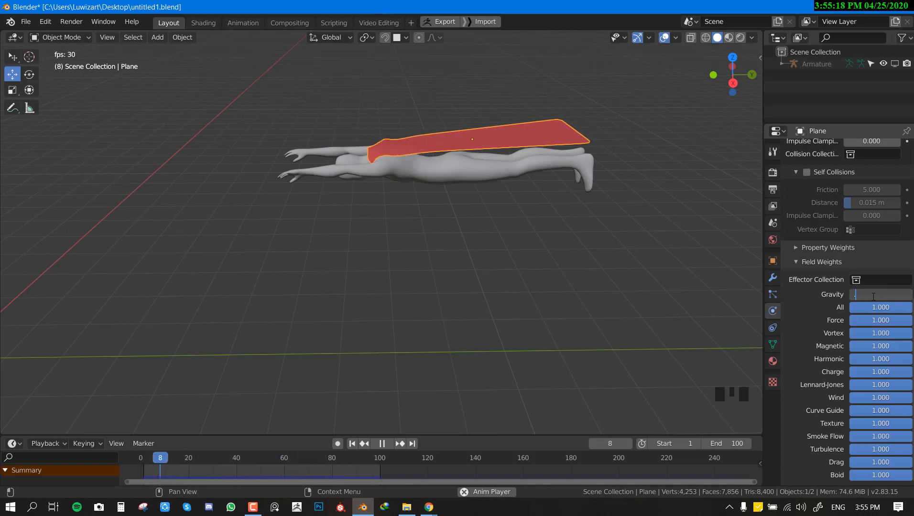
type("0.7")
key("Return")
Step: In the side view, place the 3D cursor below and ahead of the character's hands and add a Wind force field there
scroll(320, 175, "down", 2)
key("KP_1")
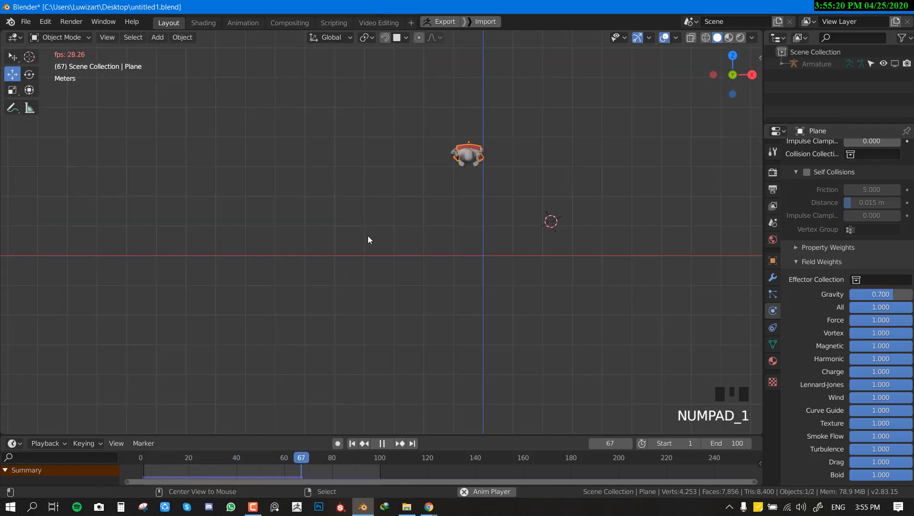
key("KP_2")
key("KP_3")
left_click(223, 242)
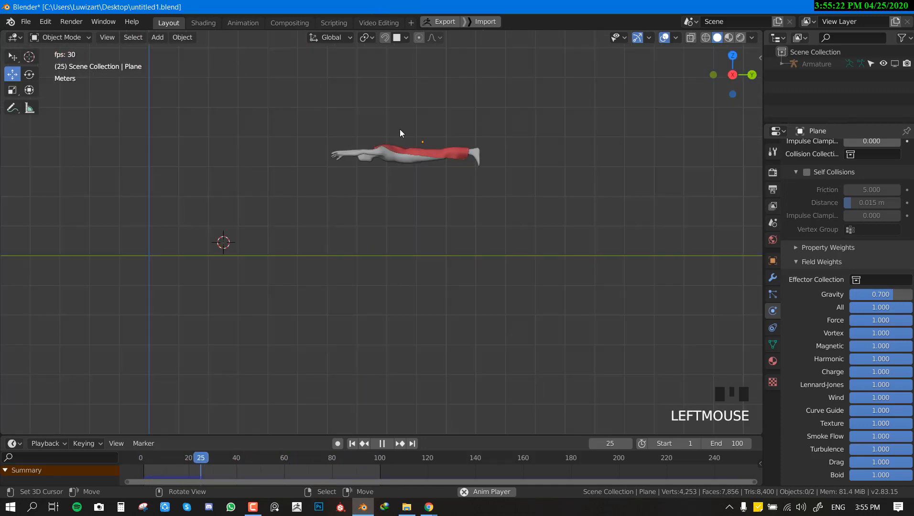
key("shift+a")
mouse_move(367, 330)
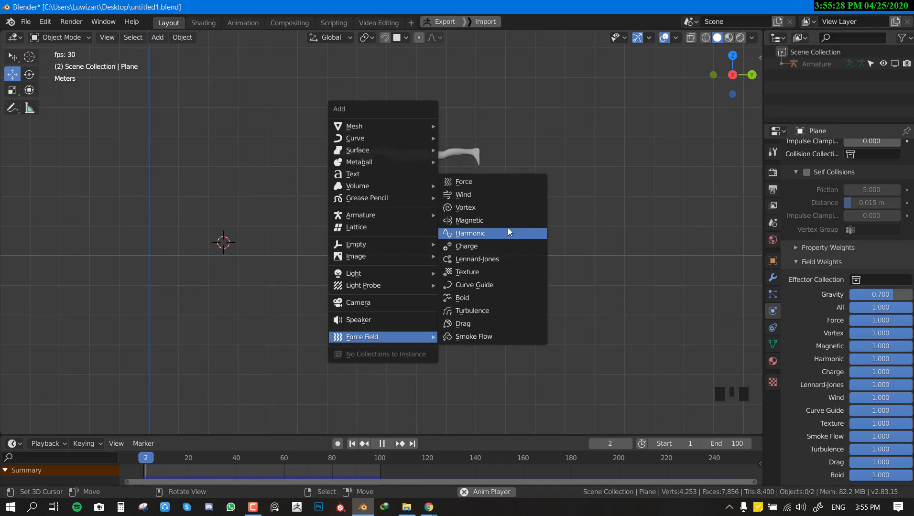
left_click(485, 195)
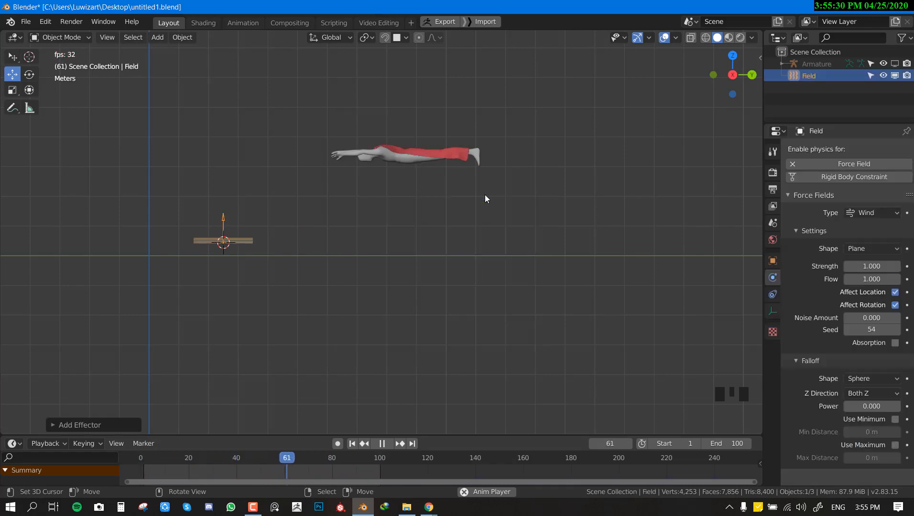
Step: Rotate the wind force field in the side view so its arrow points diagonally up toward the flying character
key("r")
left_click(328, 353)
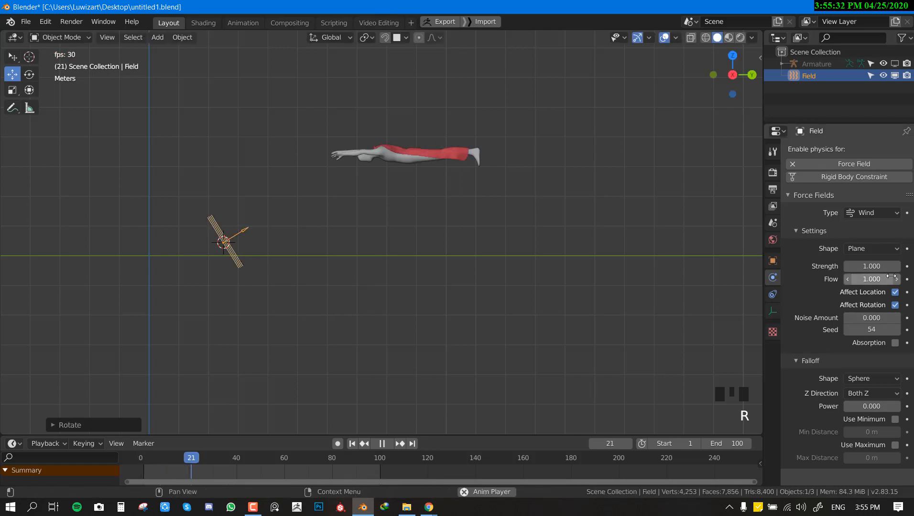
middle_click_drag(350, 232, 462, 251)
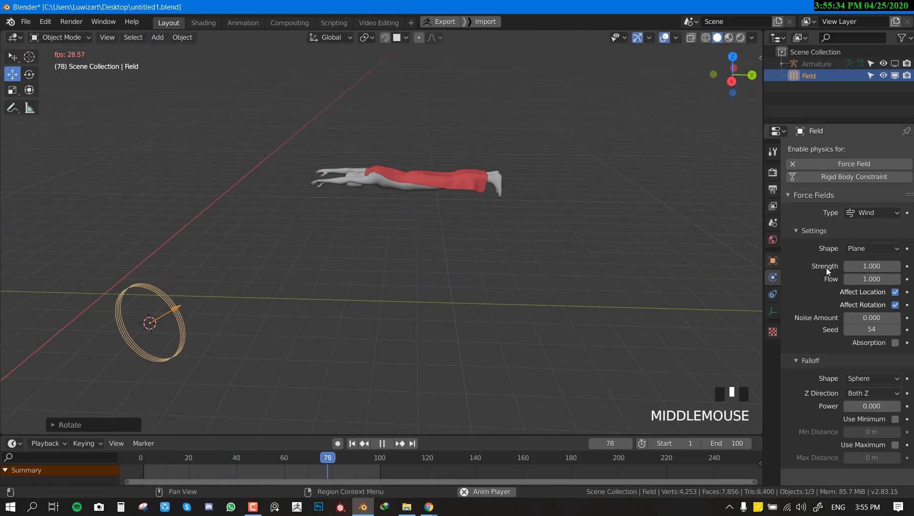
Step: Set the wind force field's strength to 500 and play the simulation from the first frame
left_click(867, 267)
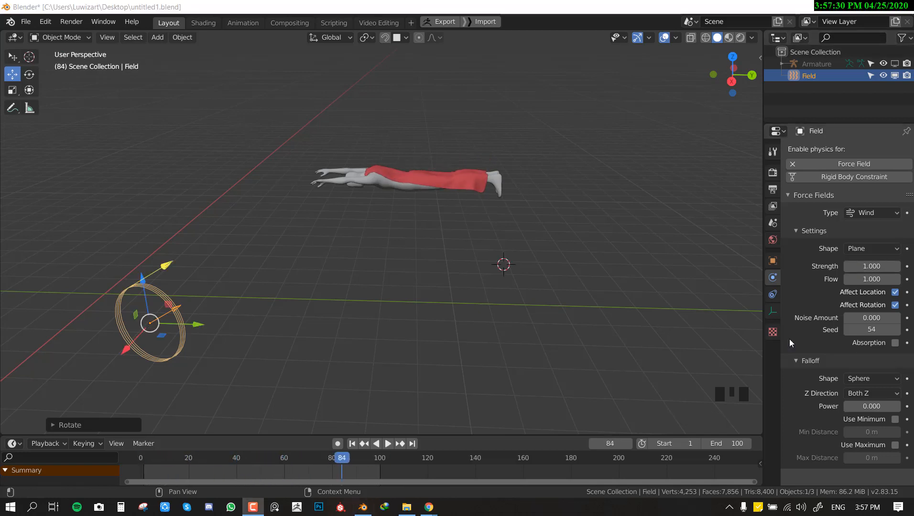
middle_click_drag(430, 335, 755, 325)
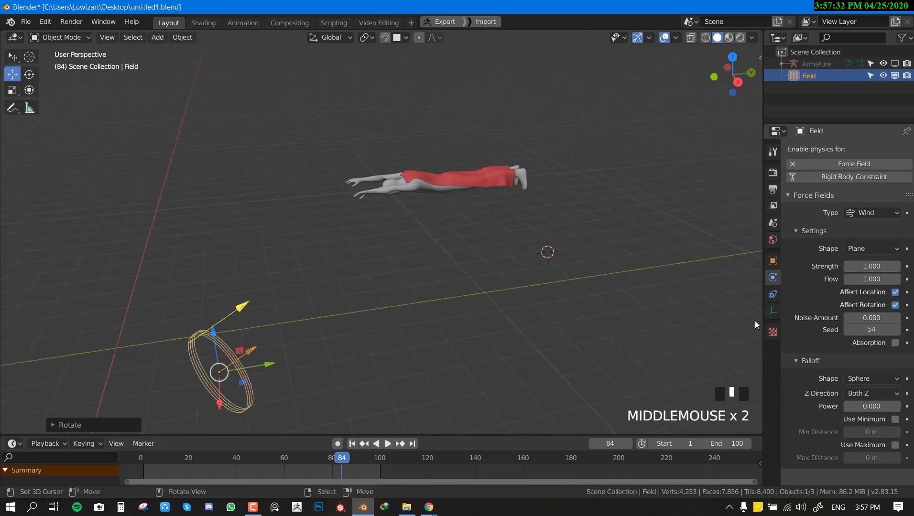
left_click(874, 266)
type("500")
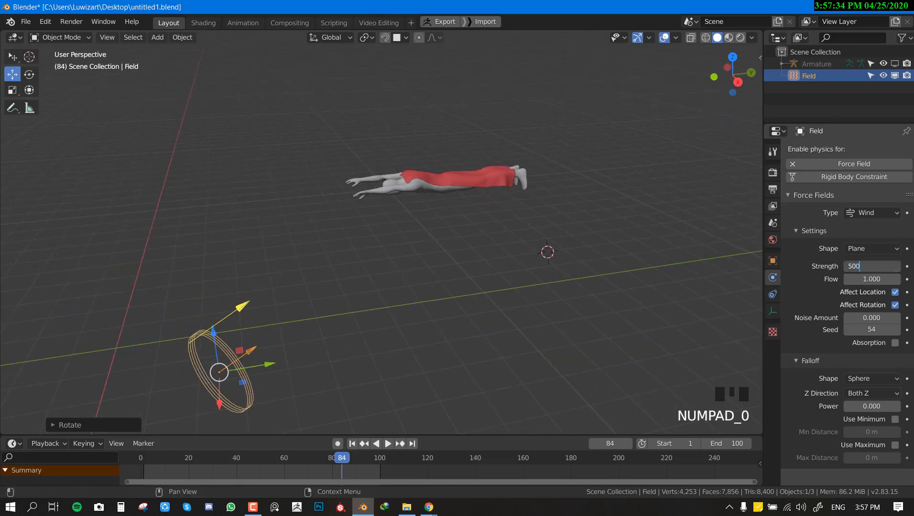
type("0")
key("Return")
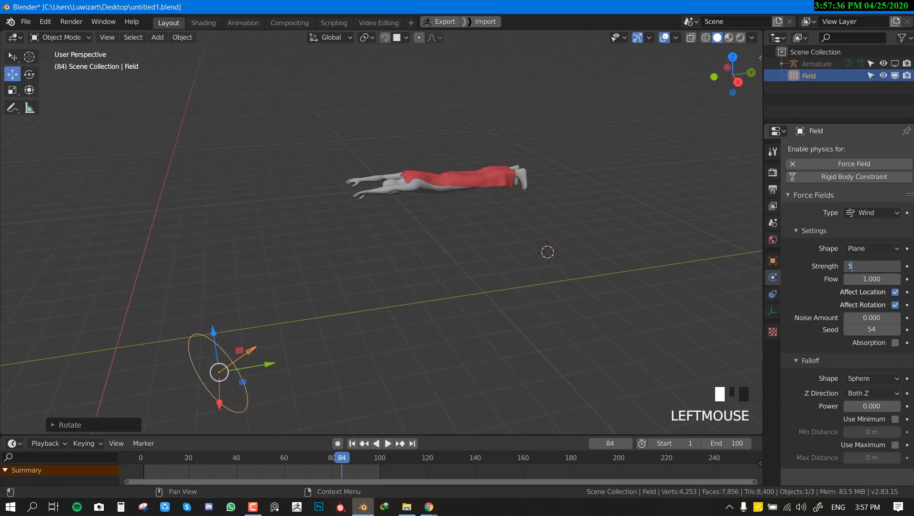
scroll(385, 205, "down", 3)
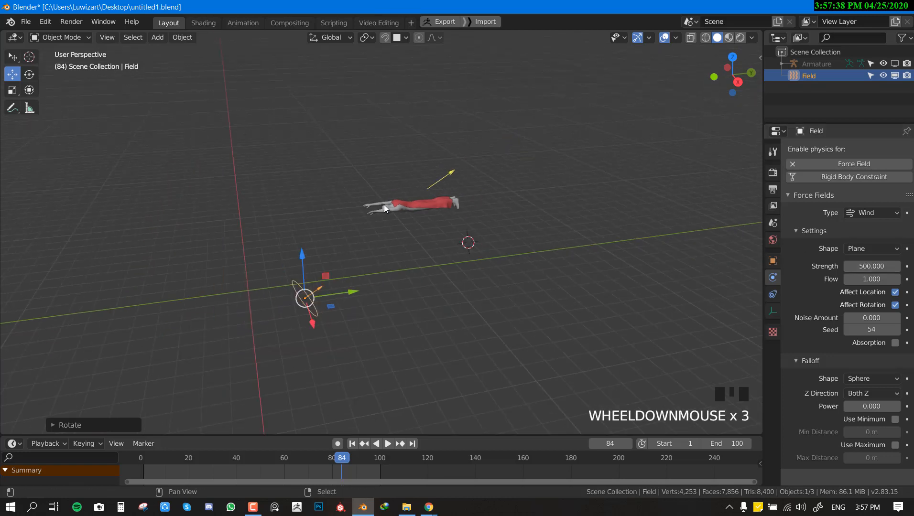
key("space")
scroll(474, 232, "up", 3)
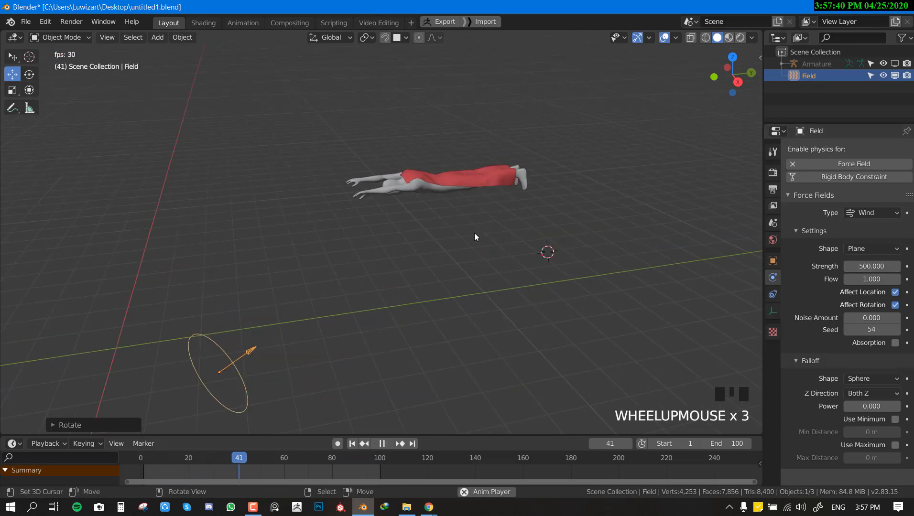
key("shift+Left")
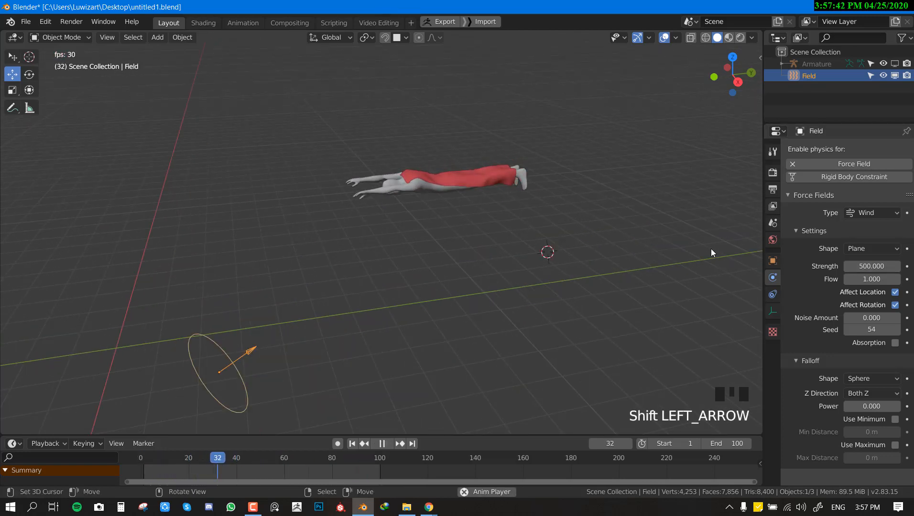
Step: Raise the wind force field's strength to 2000 and check how the cape lifts during playback
left_click(862, 267)
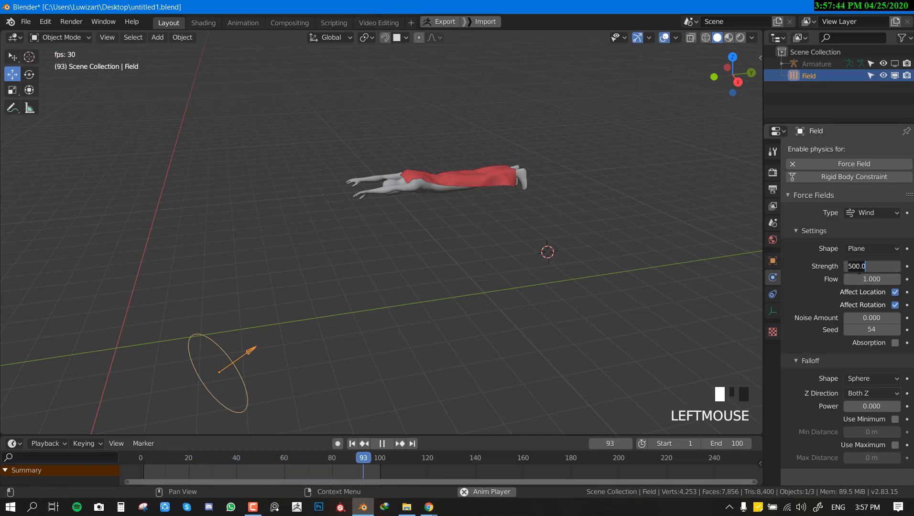
type("1")
type("00")
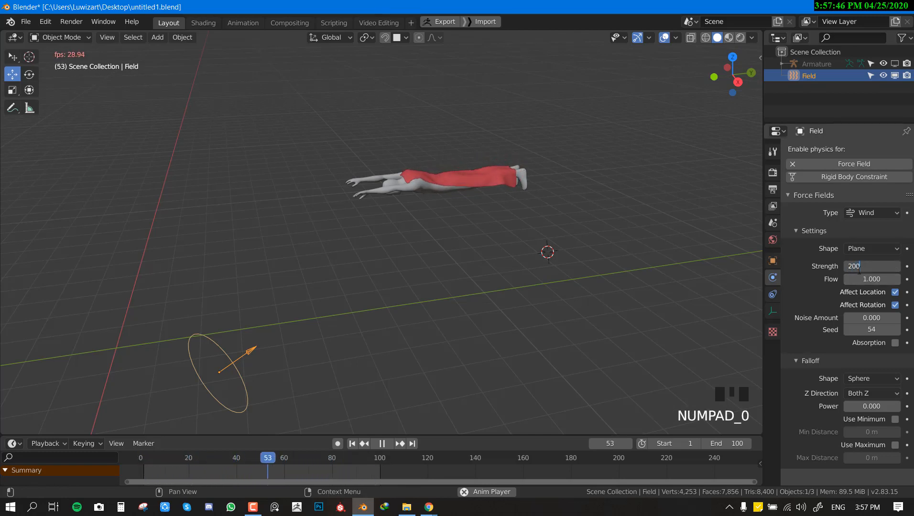
type("0")
key("Return")
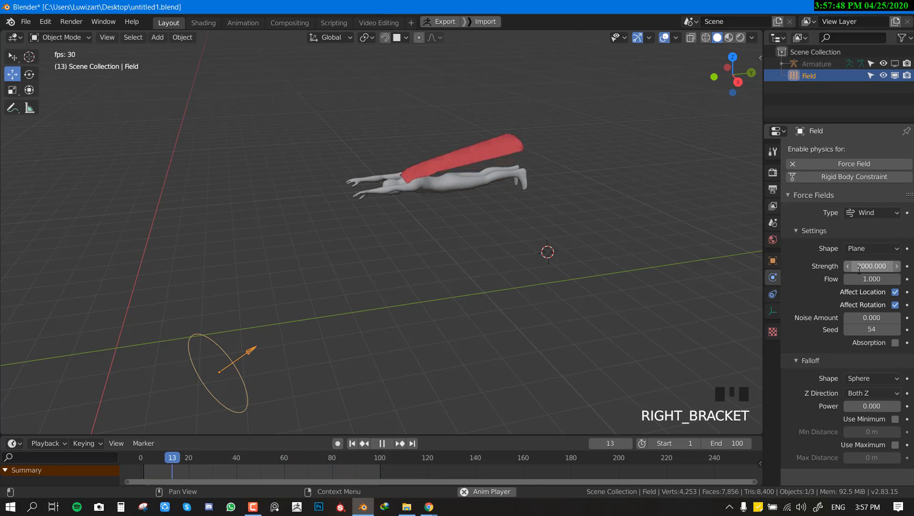
middle_click_drag(598, 267, 563, 277)
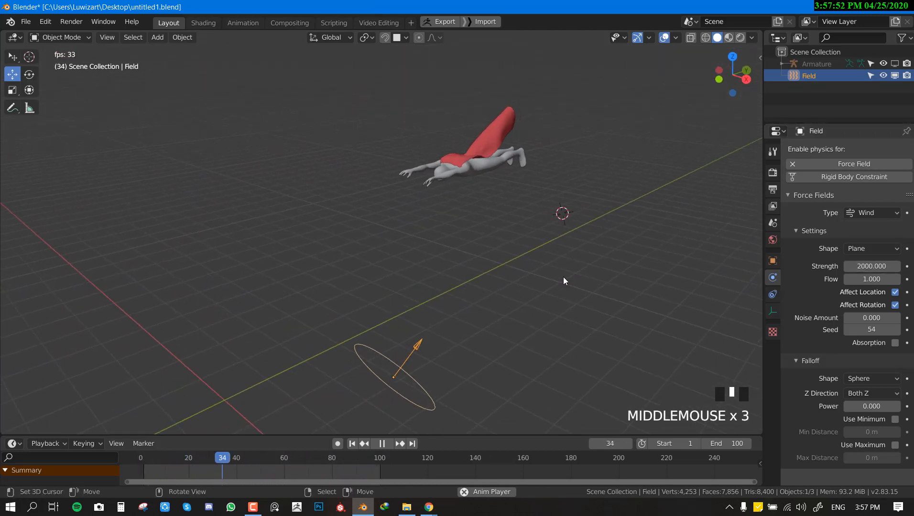
Step: Extend the animation's end frame to 200 and watch the cape during playback
left_click(724, 444)
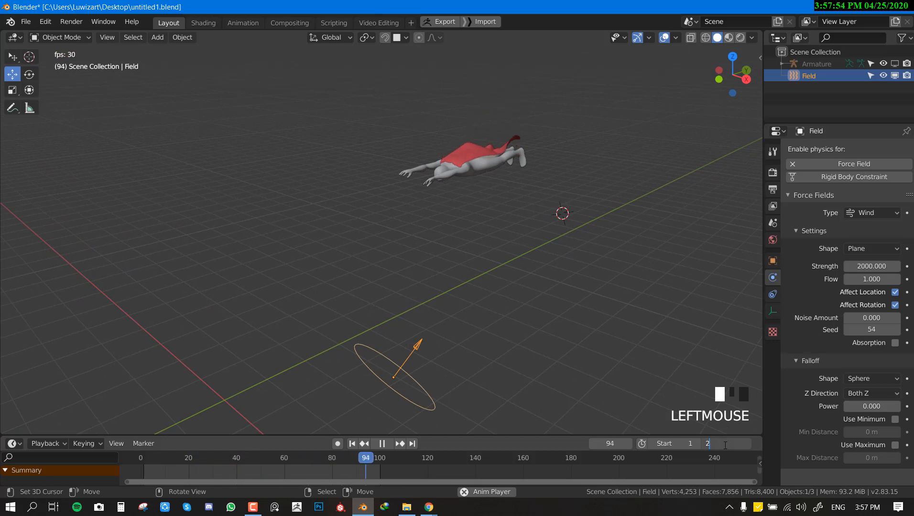
type("200")
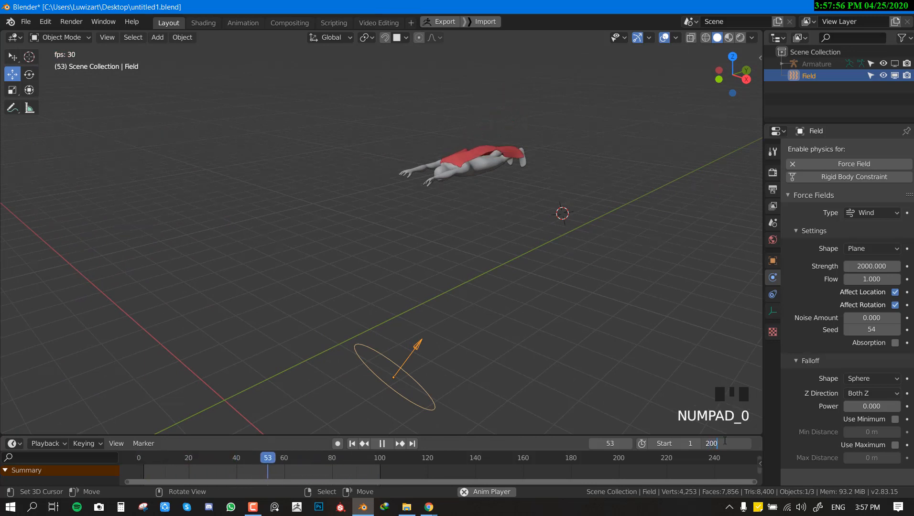
middle_click_drag(584, 327, 512, 312)
middle_click_drag(530, 252, 330, 248)
Step: Set the wind force field's noise amount to 1
right_click(451, 181)
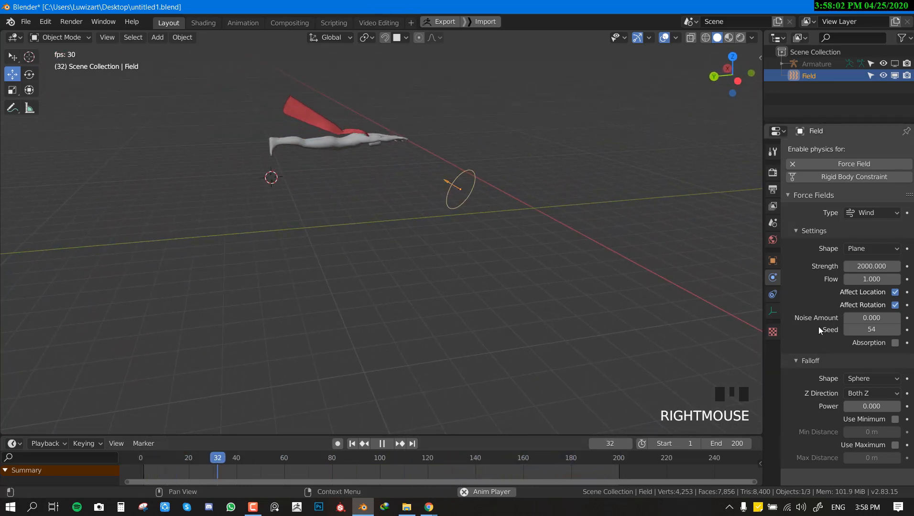
left_click(870, 319)
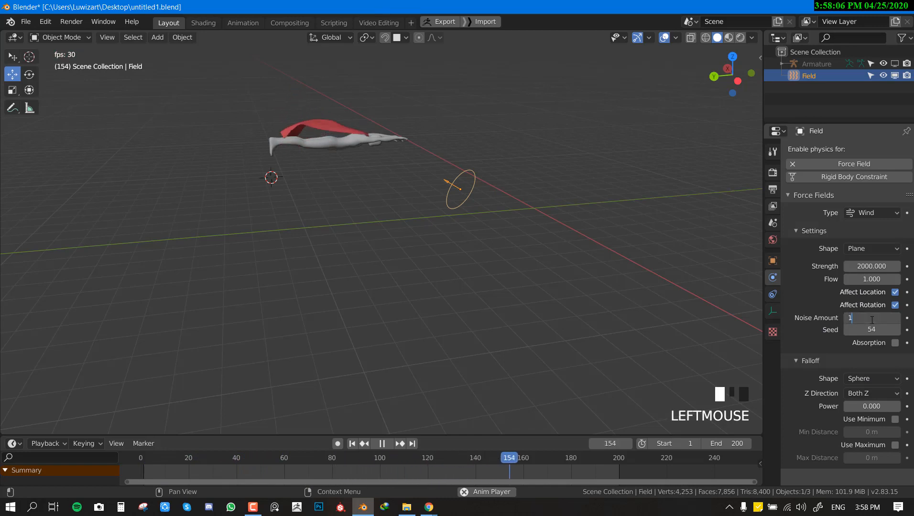
key("Return")
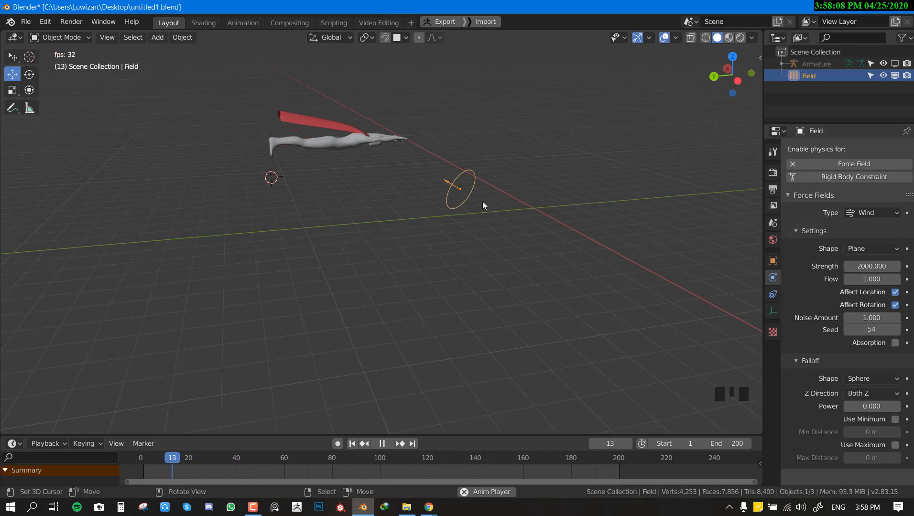
Step: Select the cape and set the gravity field weight of its Cloth physics to 0
middle_click_drag(482, 201, 381, 191)
right_click(381, 191)
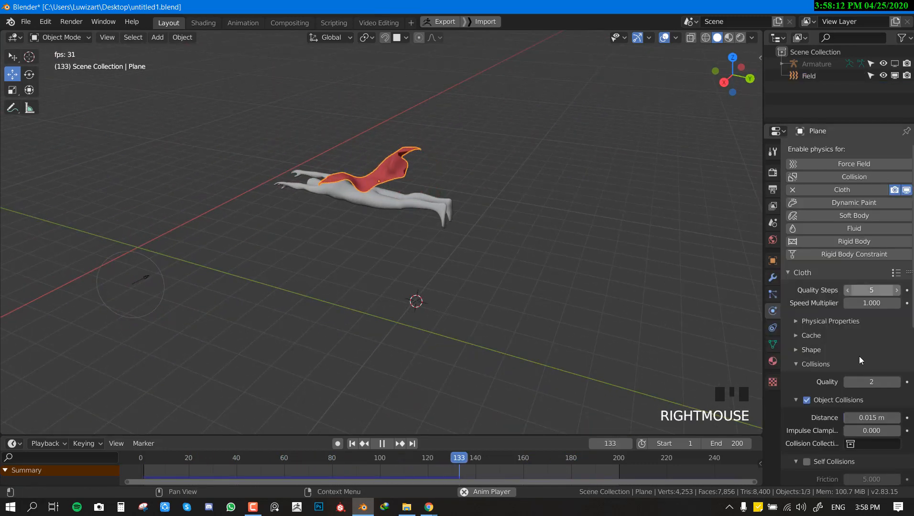
scroll(831, 348, "down", 19)
left_click_drag(900, 294, 856, 295)
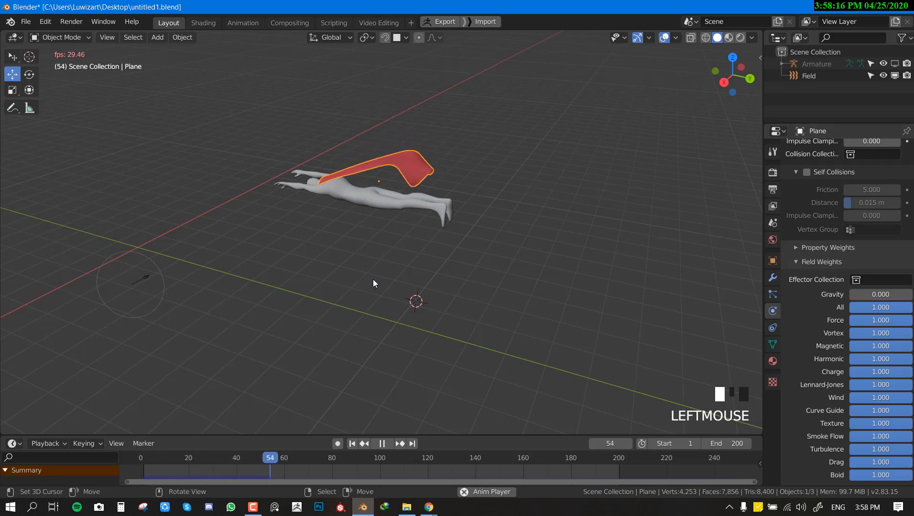
middle_click_drag(388, 270, 418, 249)
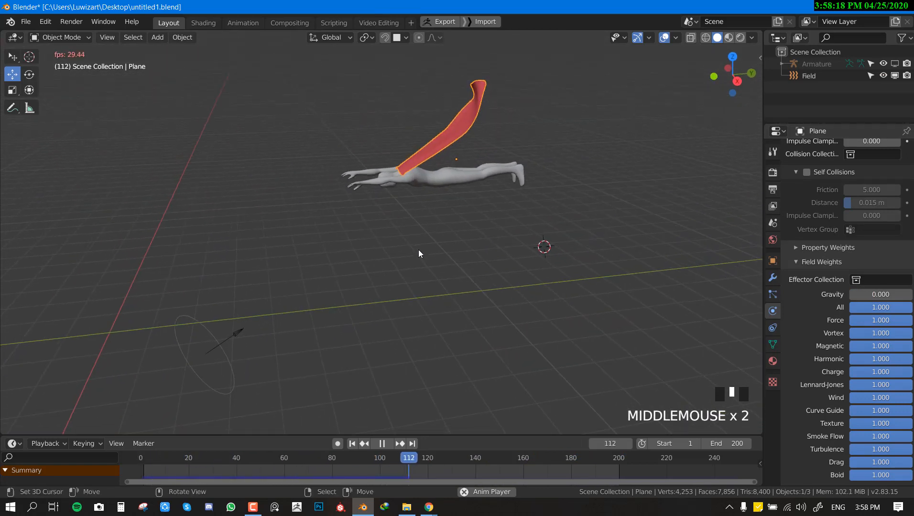
Step: Select the wind force field, set its strength to 1000 and replay the simulation from the first frame
right_click(294, 325)
right_click(217, 353)
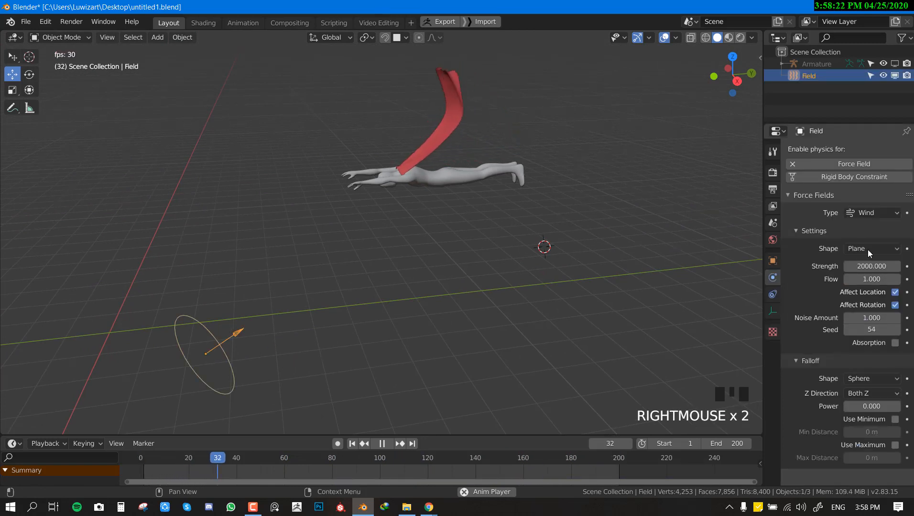
left_click(872, 267)
type("10")
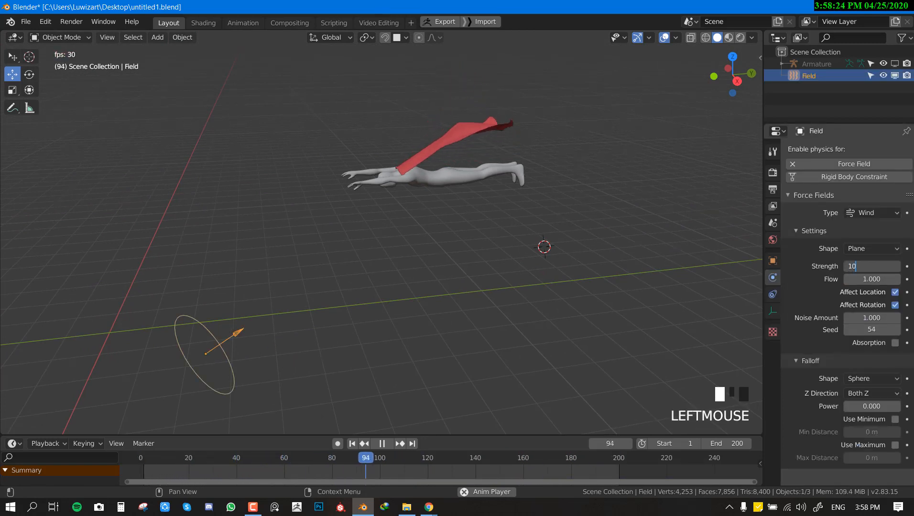
type("00")
key("Return")
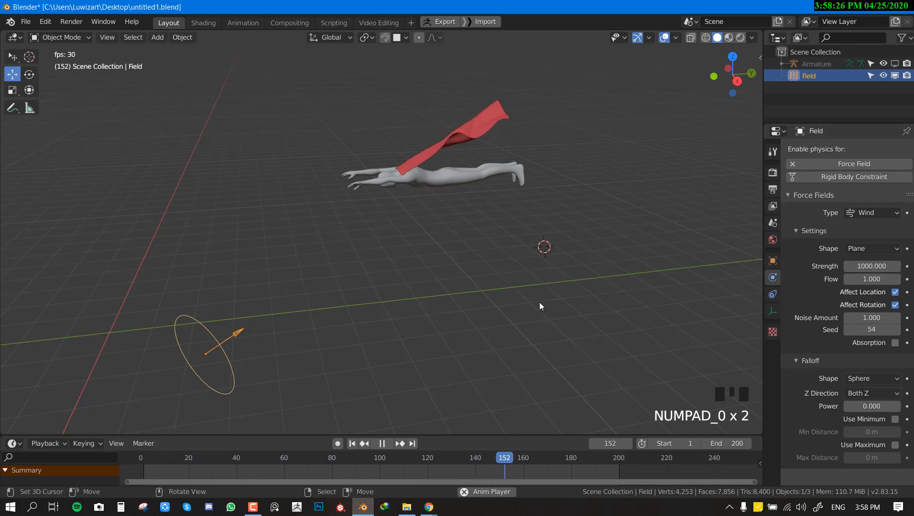
key("shift+Left")
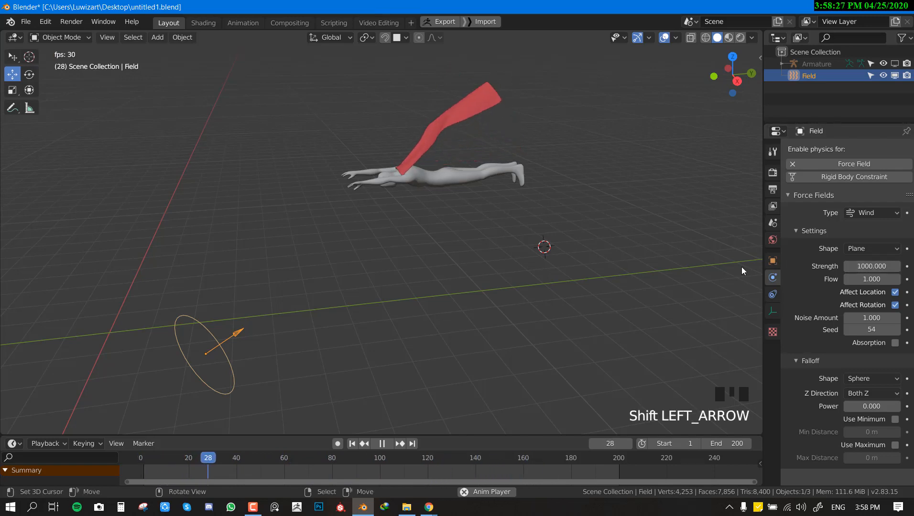
Step: Set the wind force field's strength to 500, replay the simulation from the start and deselect everything to check the cape from several angles
left_click(871, 266)
type("5000")
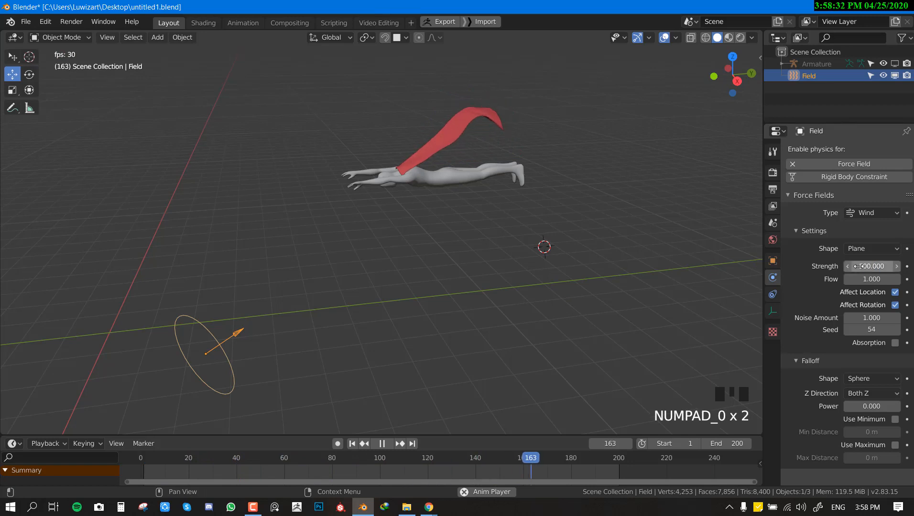
key("shift+Left")
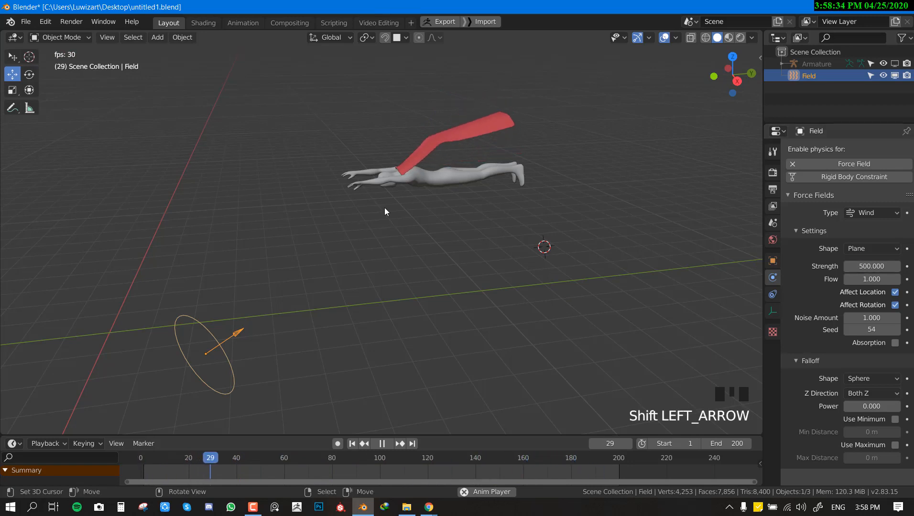
scroll(460, 163, "down", 4)
key("alt+a")
middle_click_drag(321, 228, 404, 217)
scroll(403, 217, "up", 2)
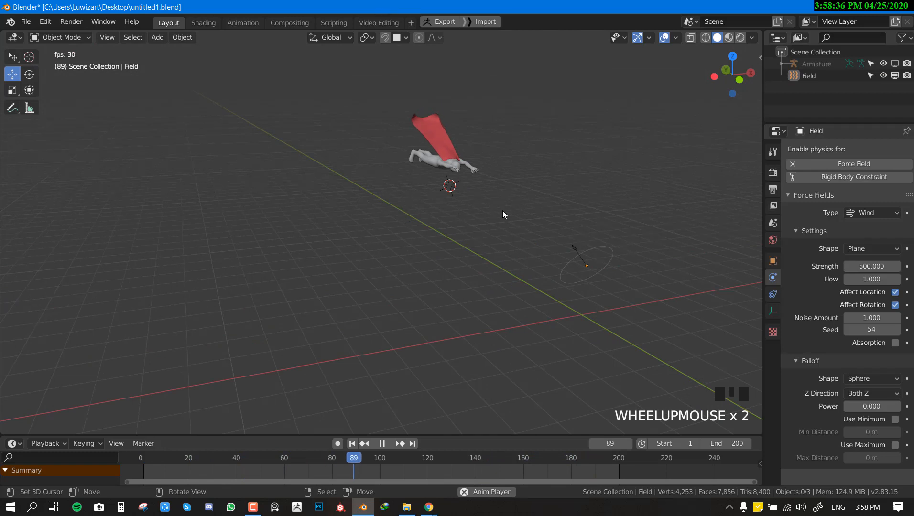
middle_click_drag(503, 214, 390, 215)
scroll(559, 200, "up", 2)
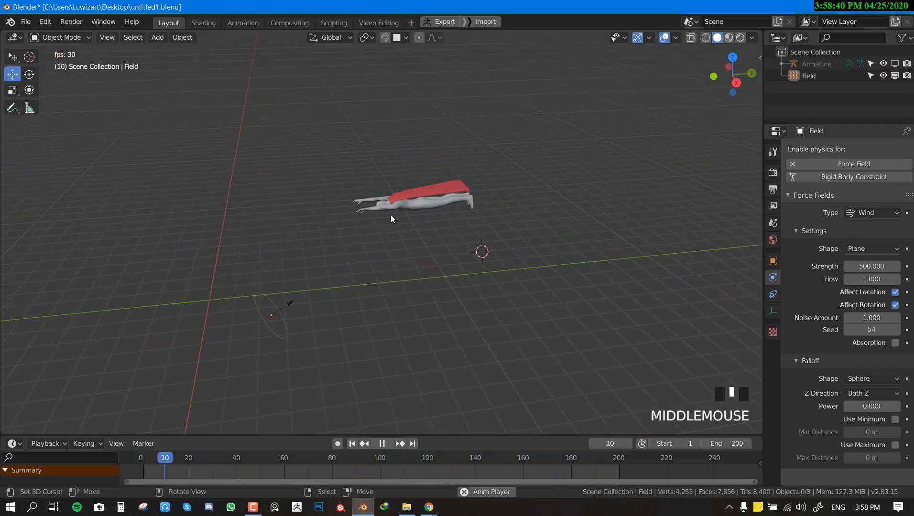